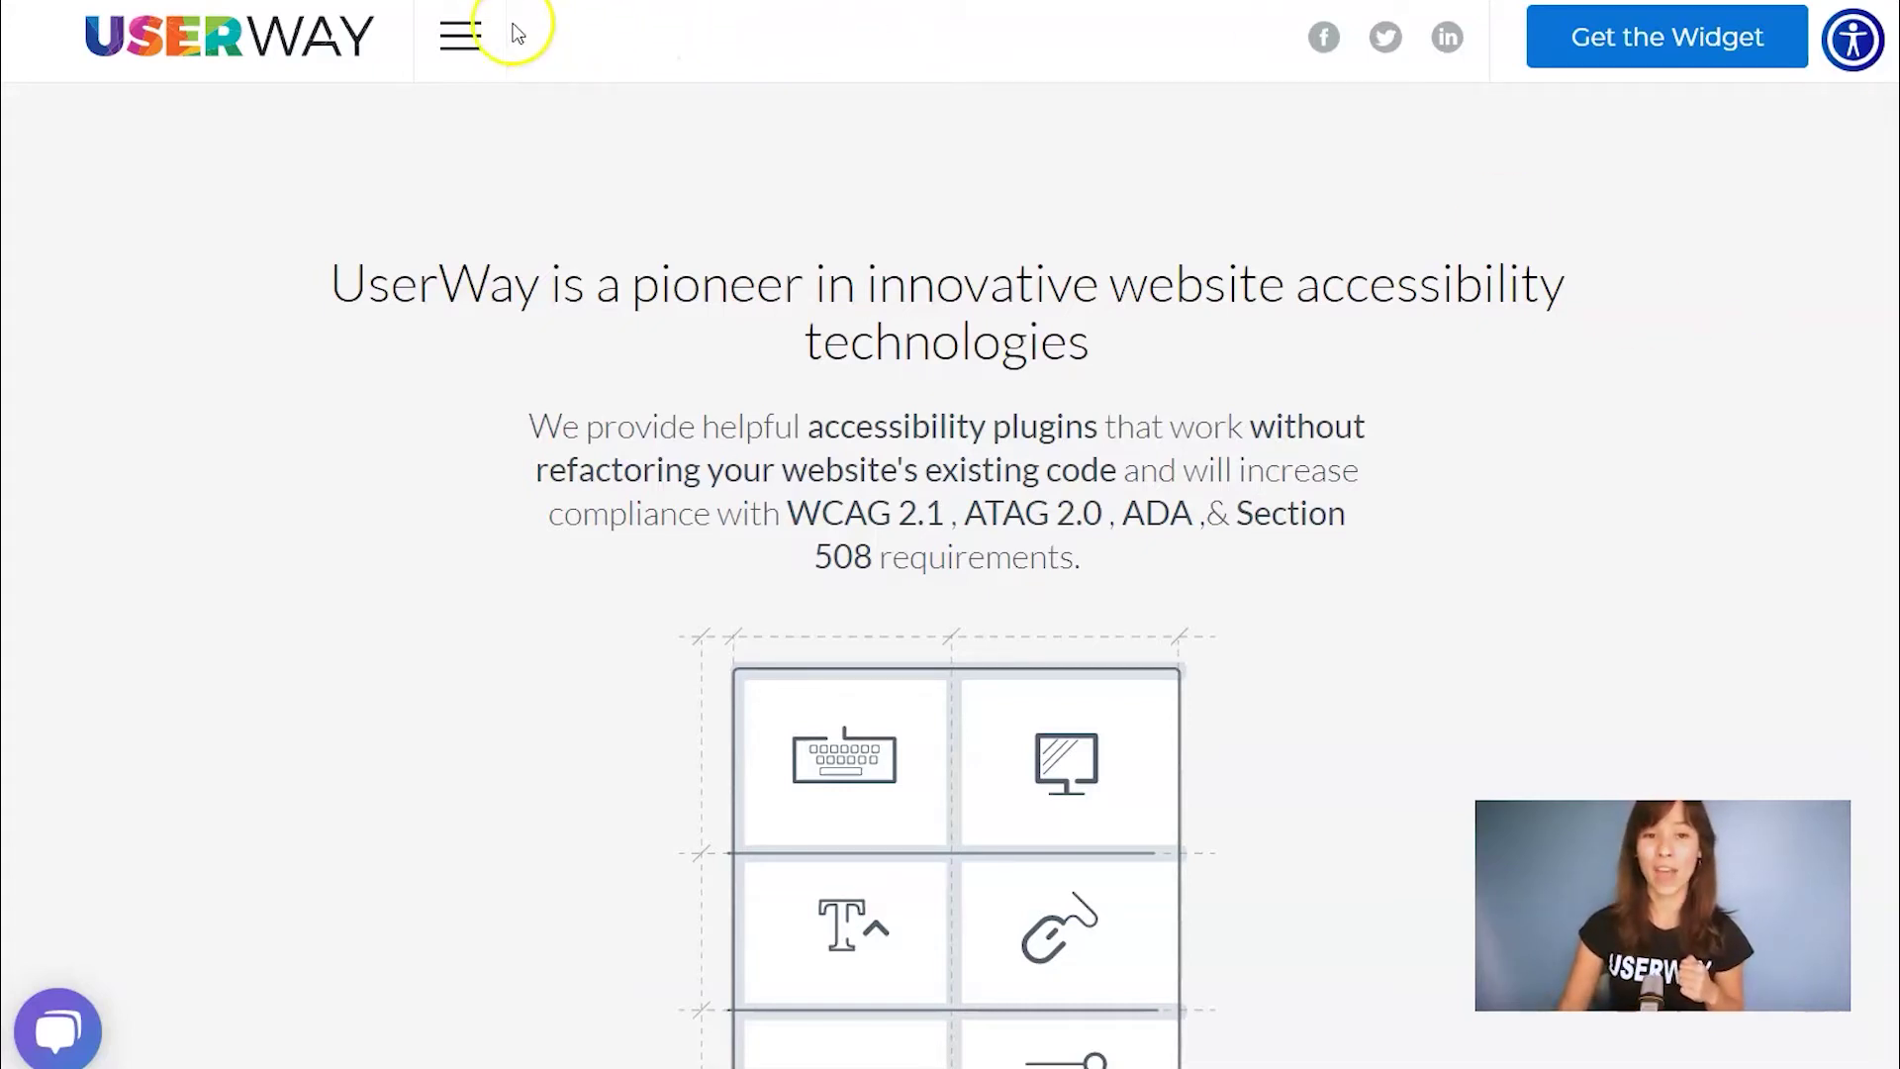
Go through the site menu to the Contrast Checker, which shows #EEEEEE on #202429 at 13.45.
{"action": "left_click", "coordinate": [467, 37]}
{"action": "left_click", "coordinate": [252, 381]}
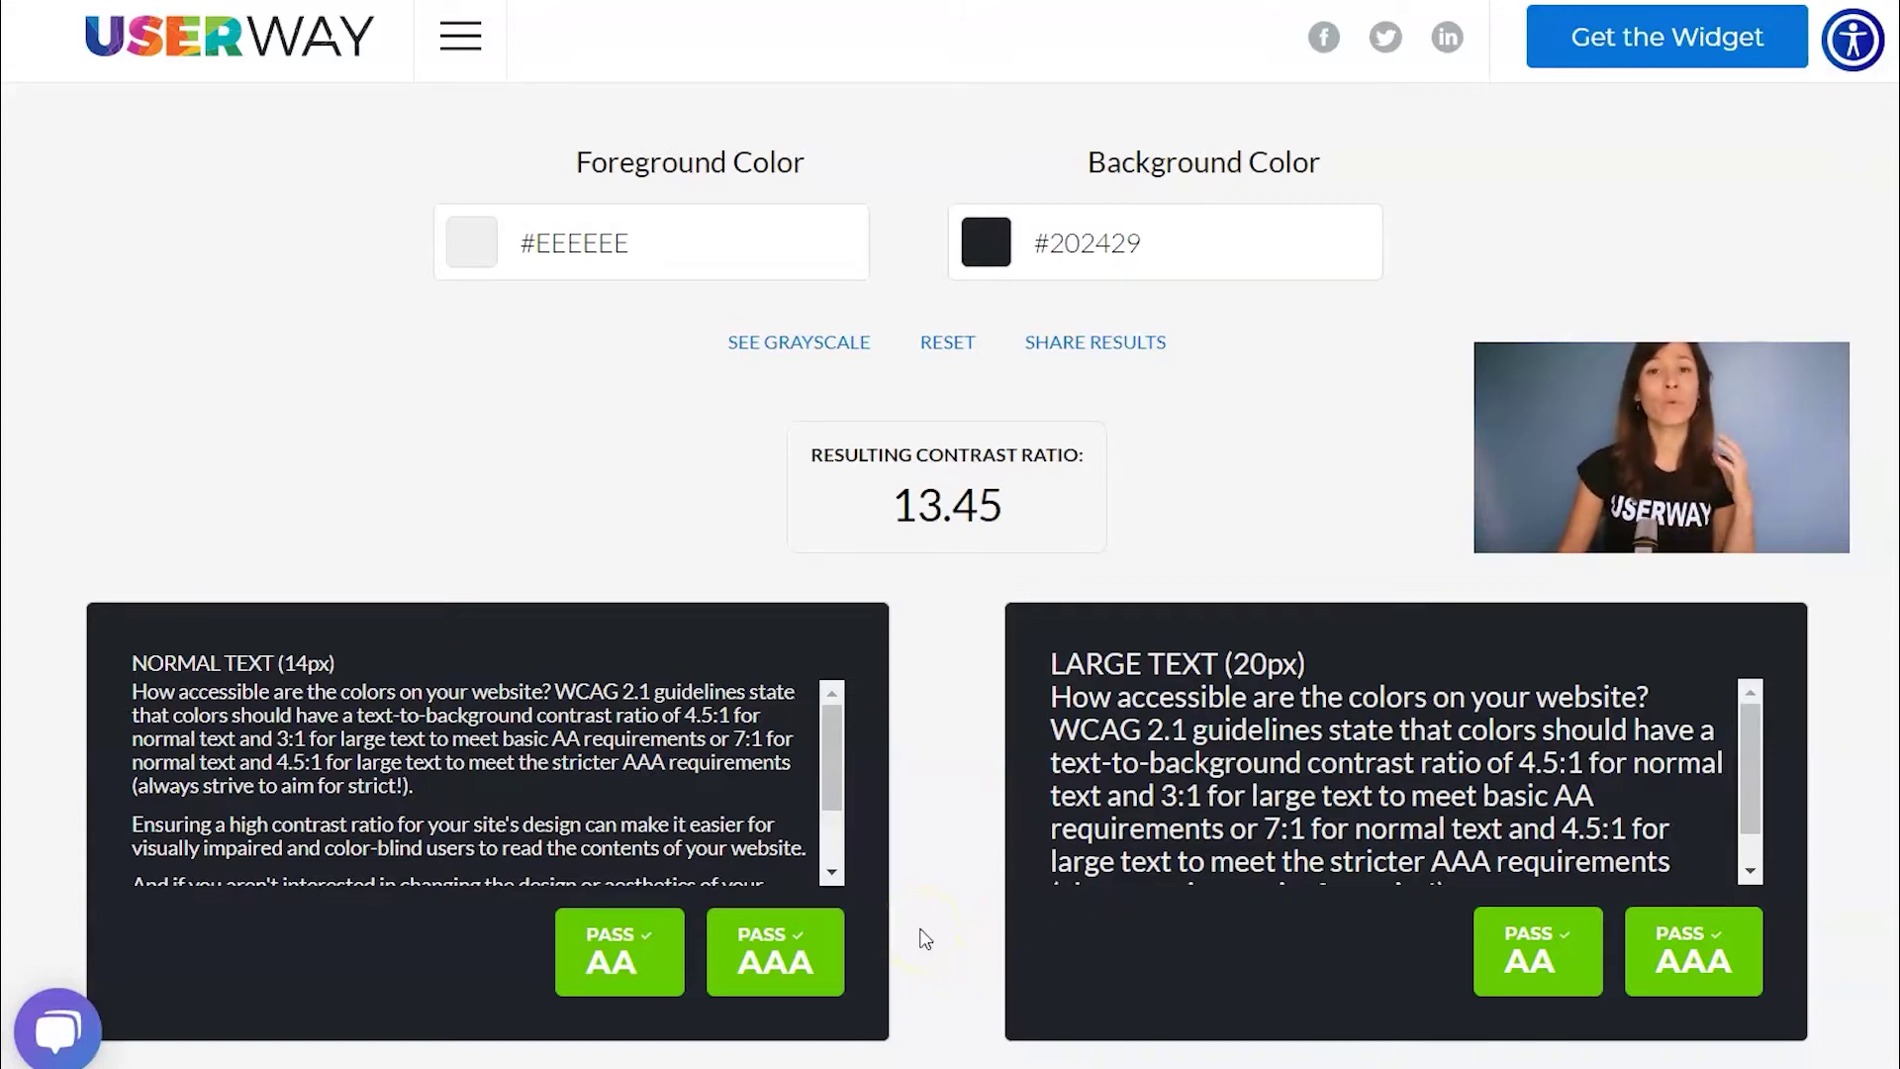
In Photoshop, zoom into the word 'doloremque' and eyedrop its light blue text (R167 G200 B233).
{"action": "key", "text": "Tab"}
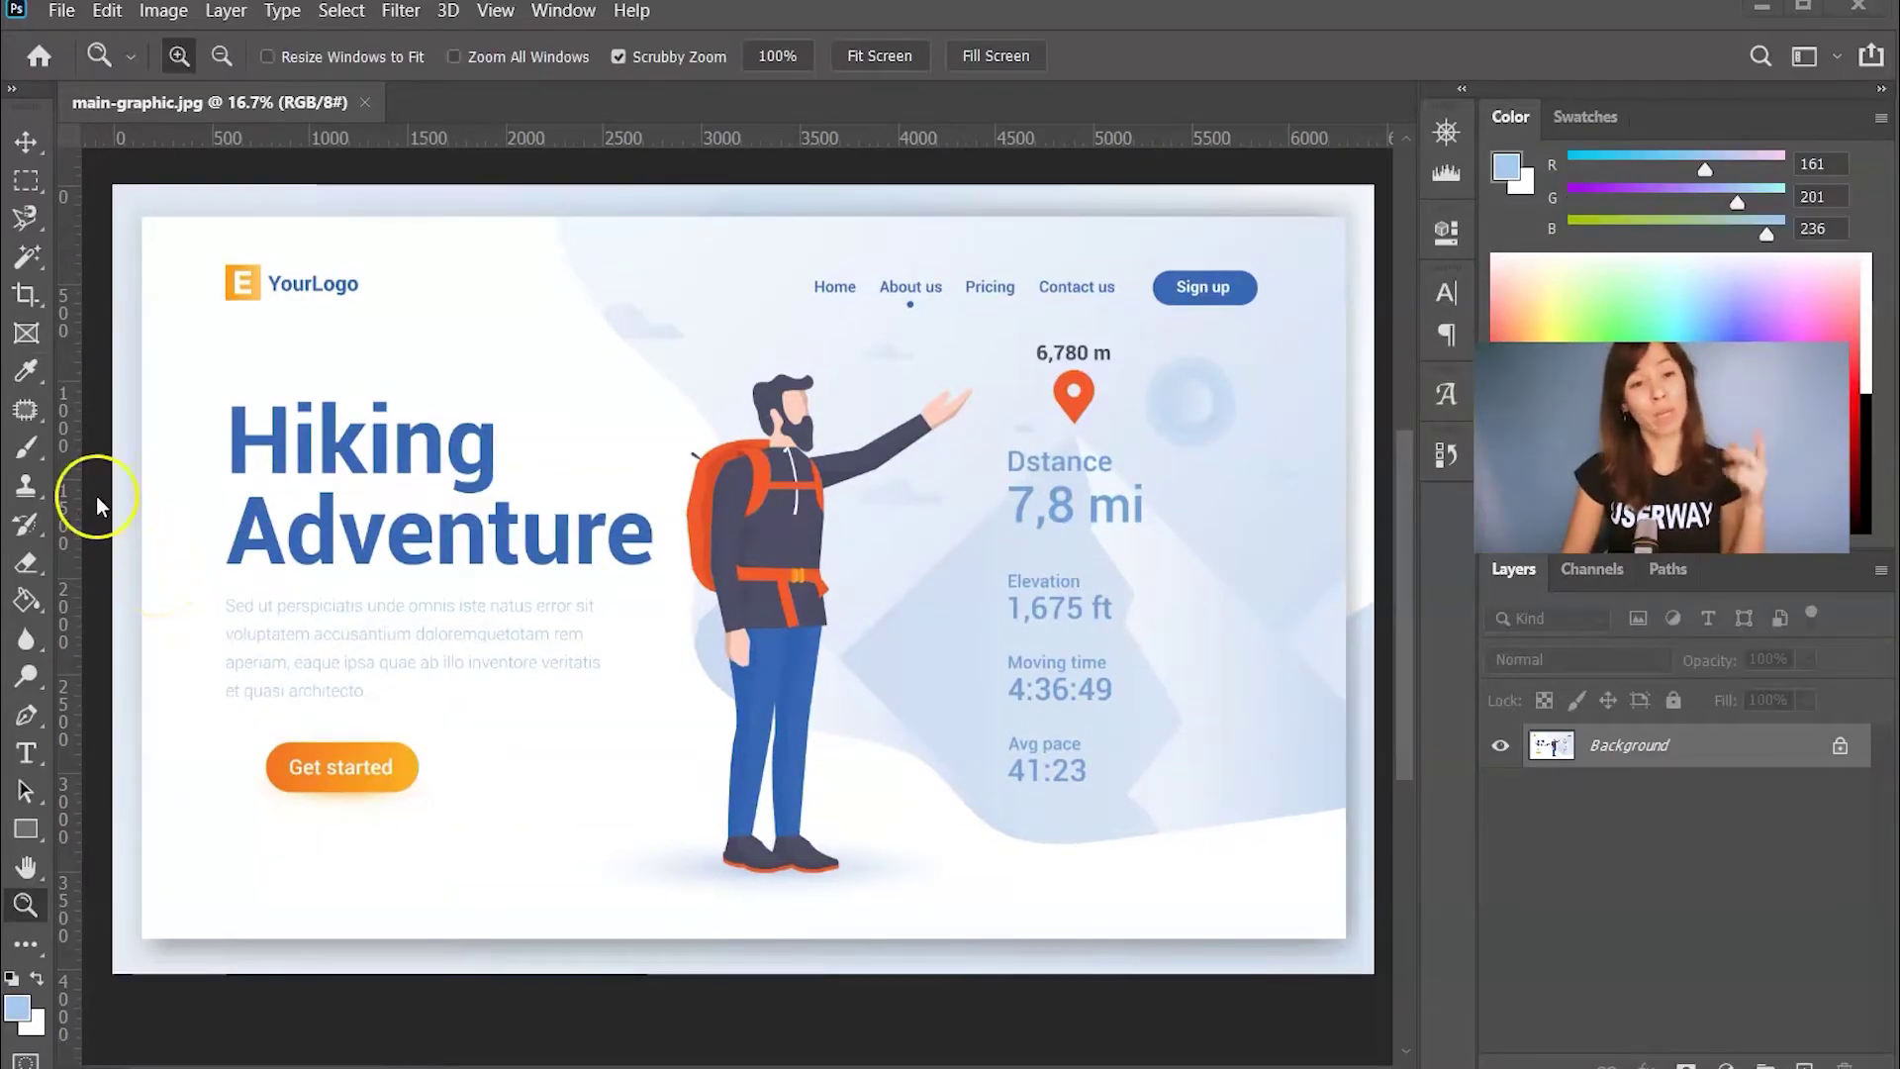
{"action": "left_click", "coordinate": [395, 657]}
{"action": "left_click", "coordinate": [396, 650]}
{"action": "left_click_drag", "start_coordinate": [489, 635], "coordinate": [473, 577]}
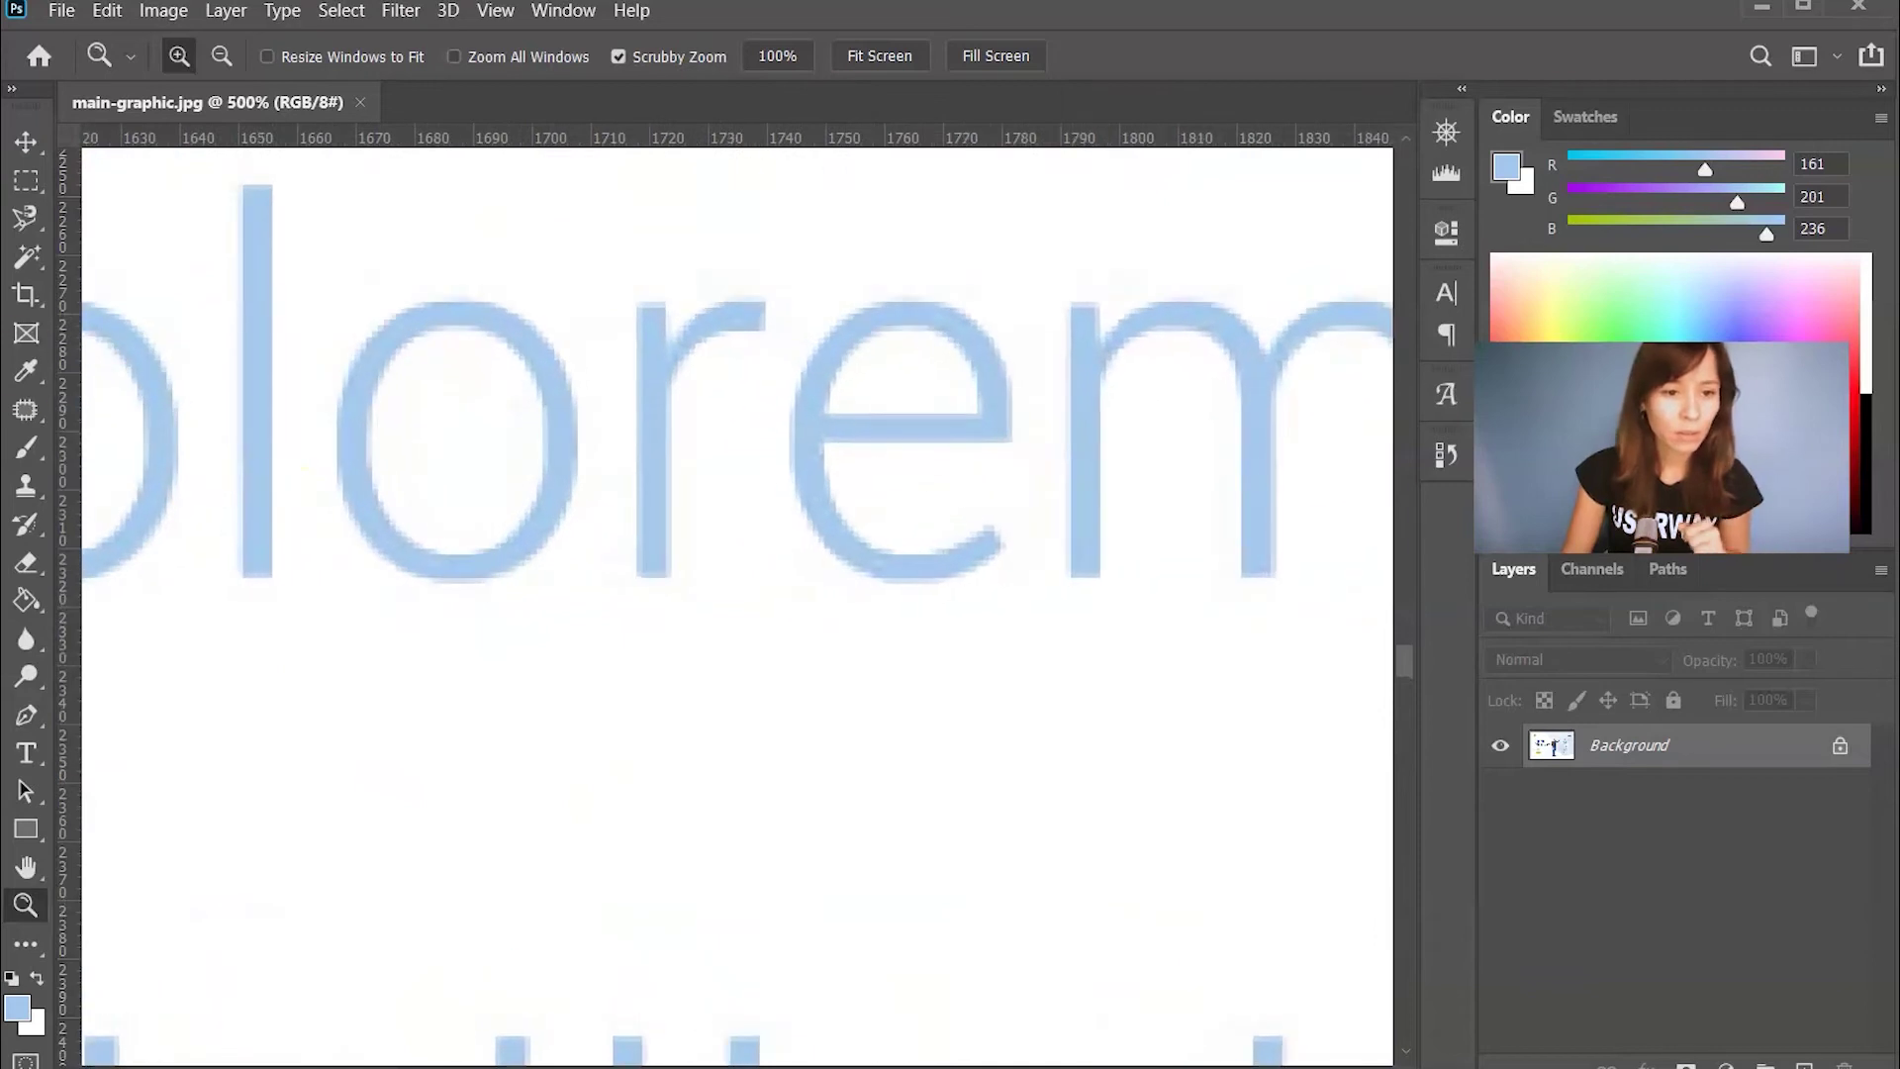
{"action": "left_click", "coordinate": [24, 372]}
{"action": "left_click", "coordinate": [649, 386]}
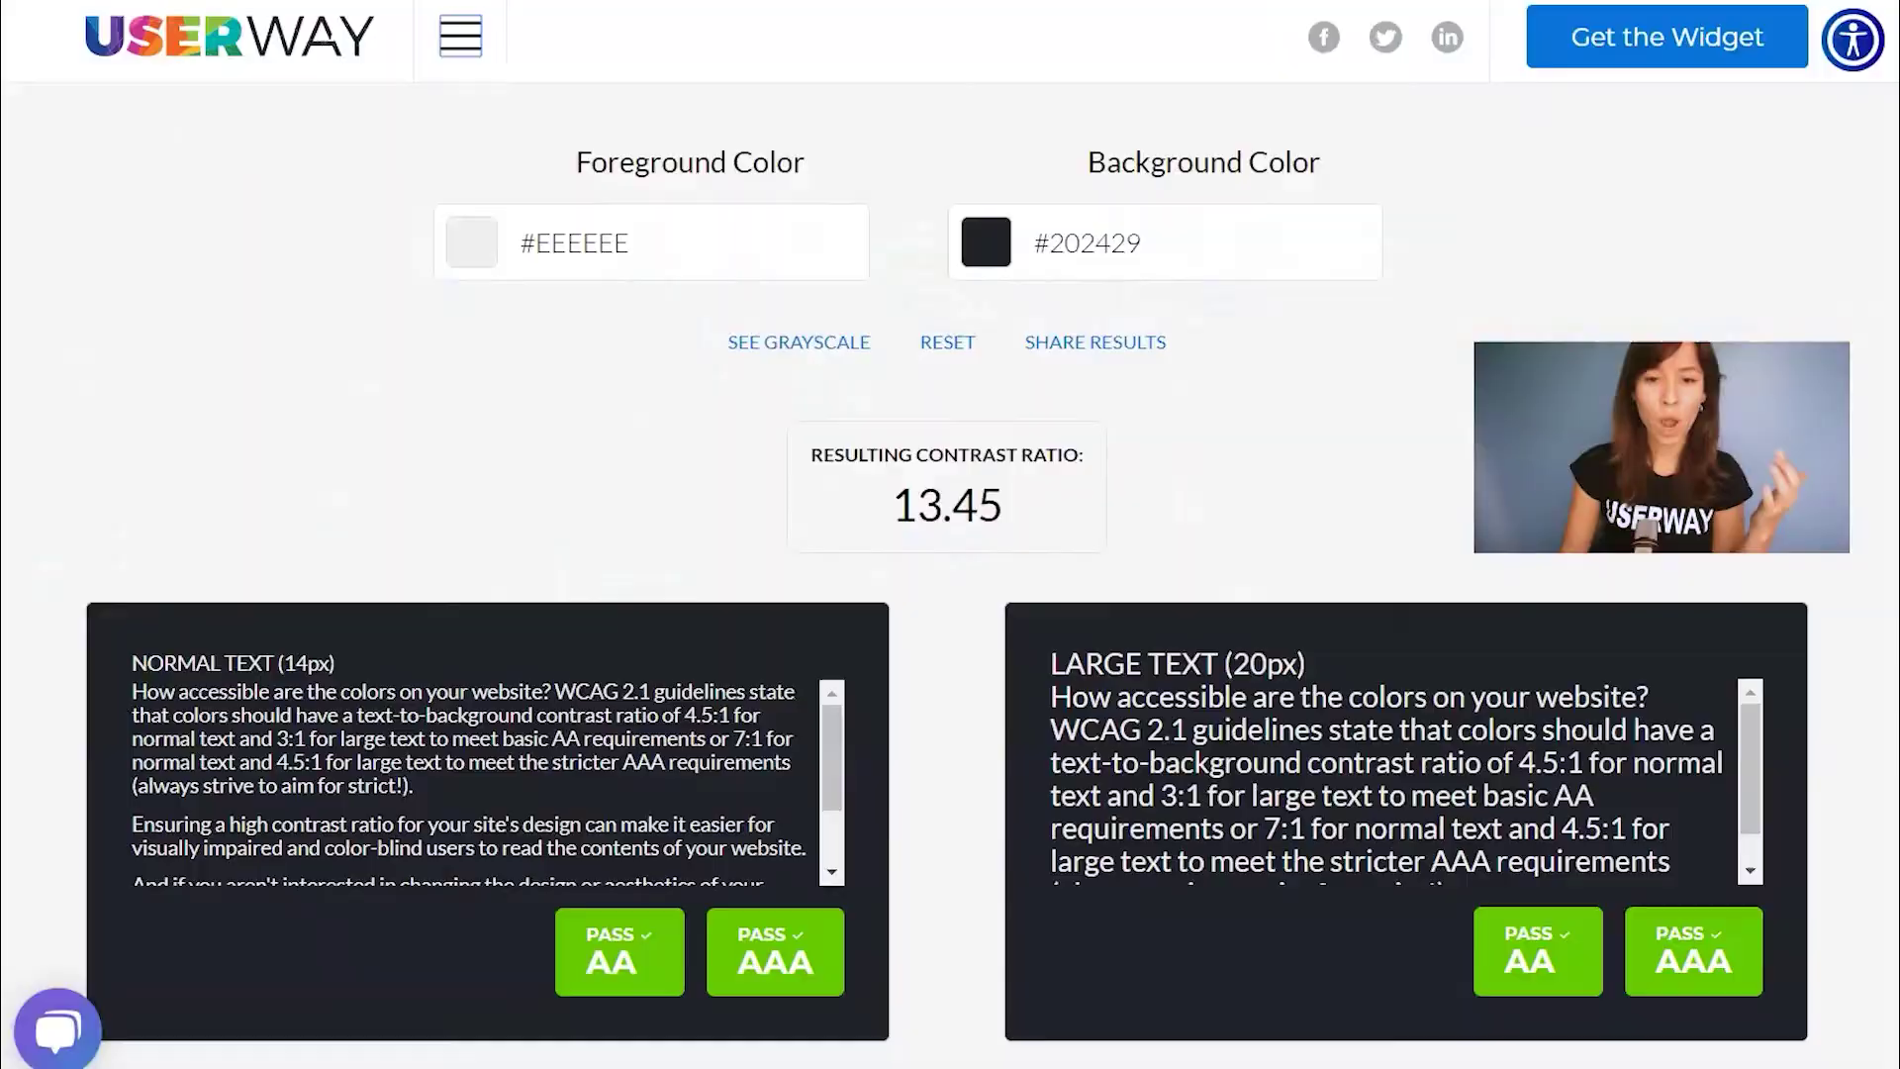
{"action": "left_click", "coordinate": [461, 29]}
Paste the sampled light blue #A7C8E9 as the checker's foreground colour.
{"action": "left_click", "coordinate": [461, 31]}
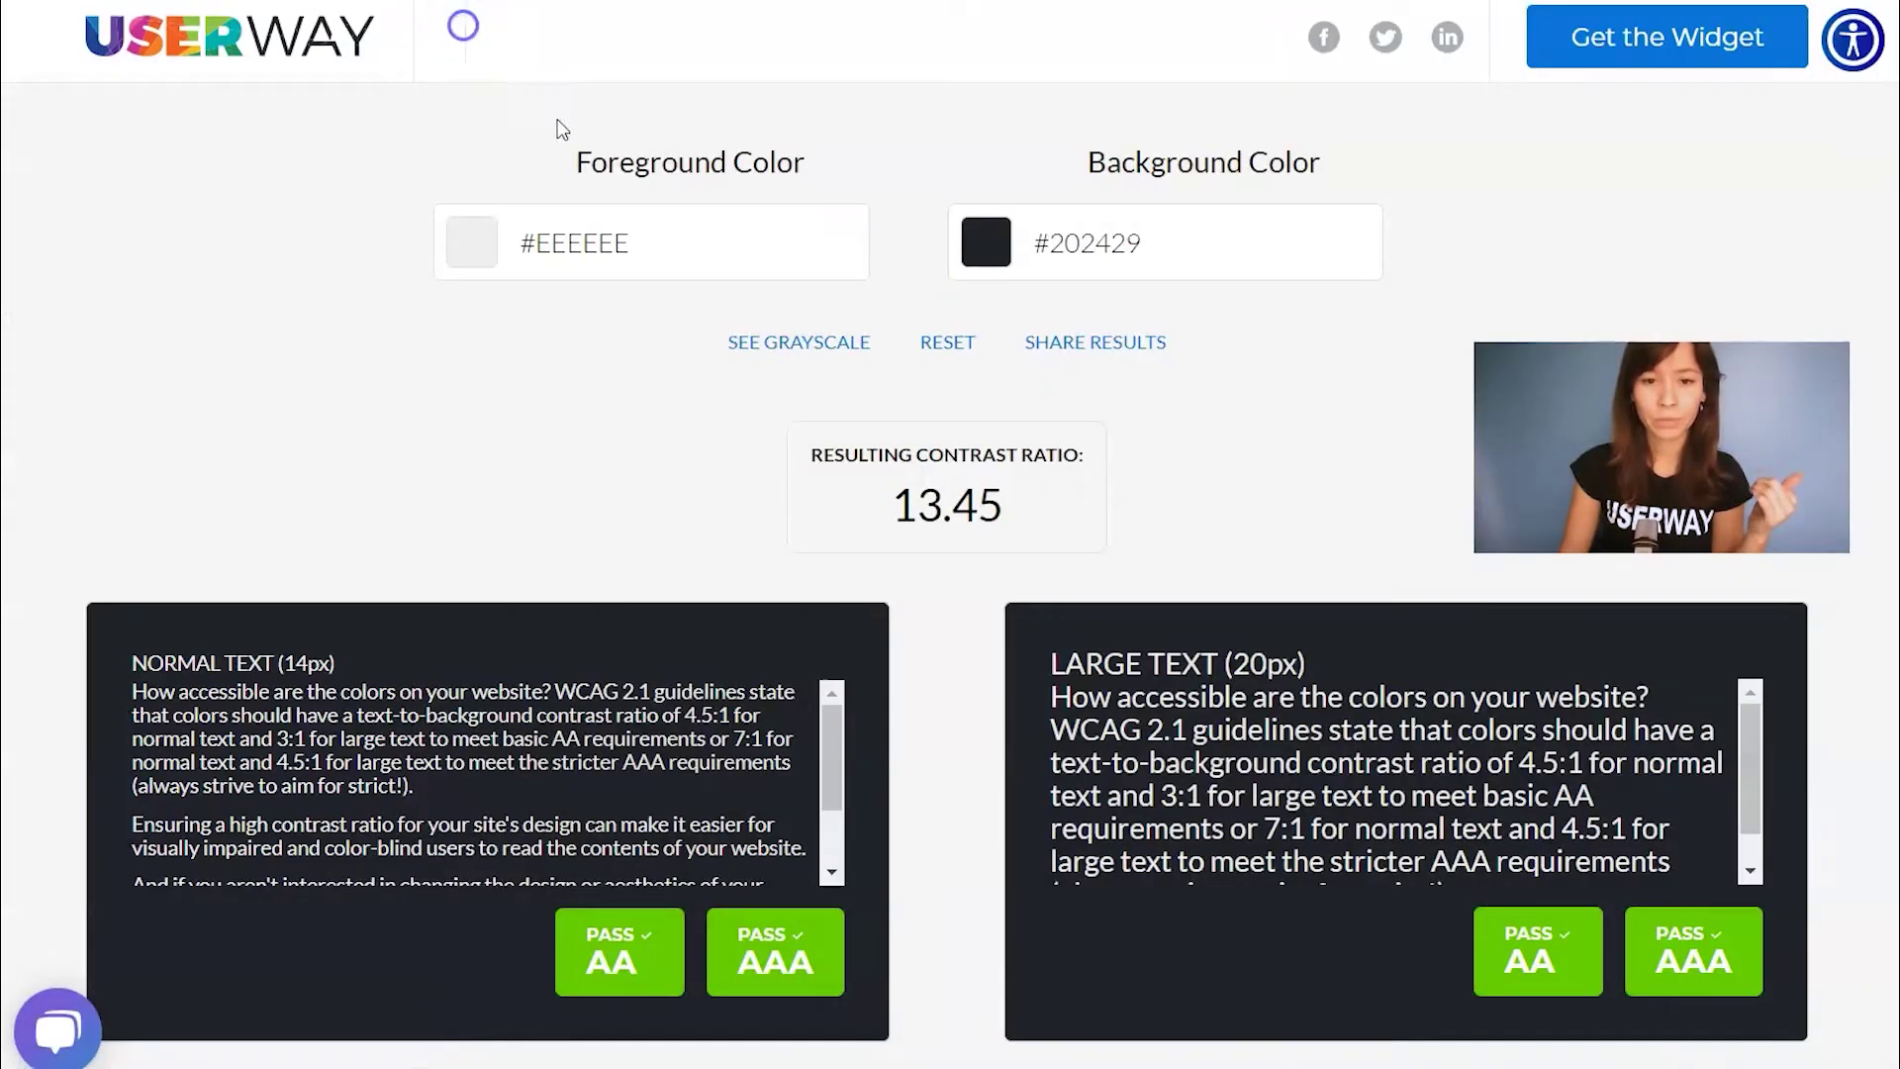
{"action": "left_click", "coordinate": [564, 242]}
{"action": "left_click_drag", "start_coordinate": [564, 529], "coordinate": [460, 520]}
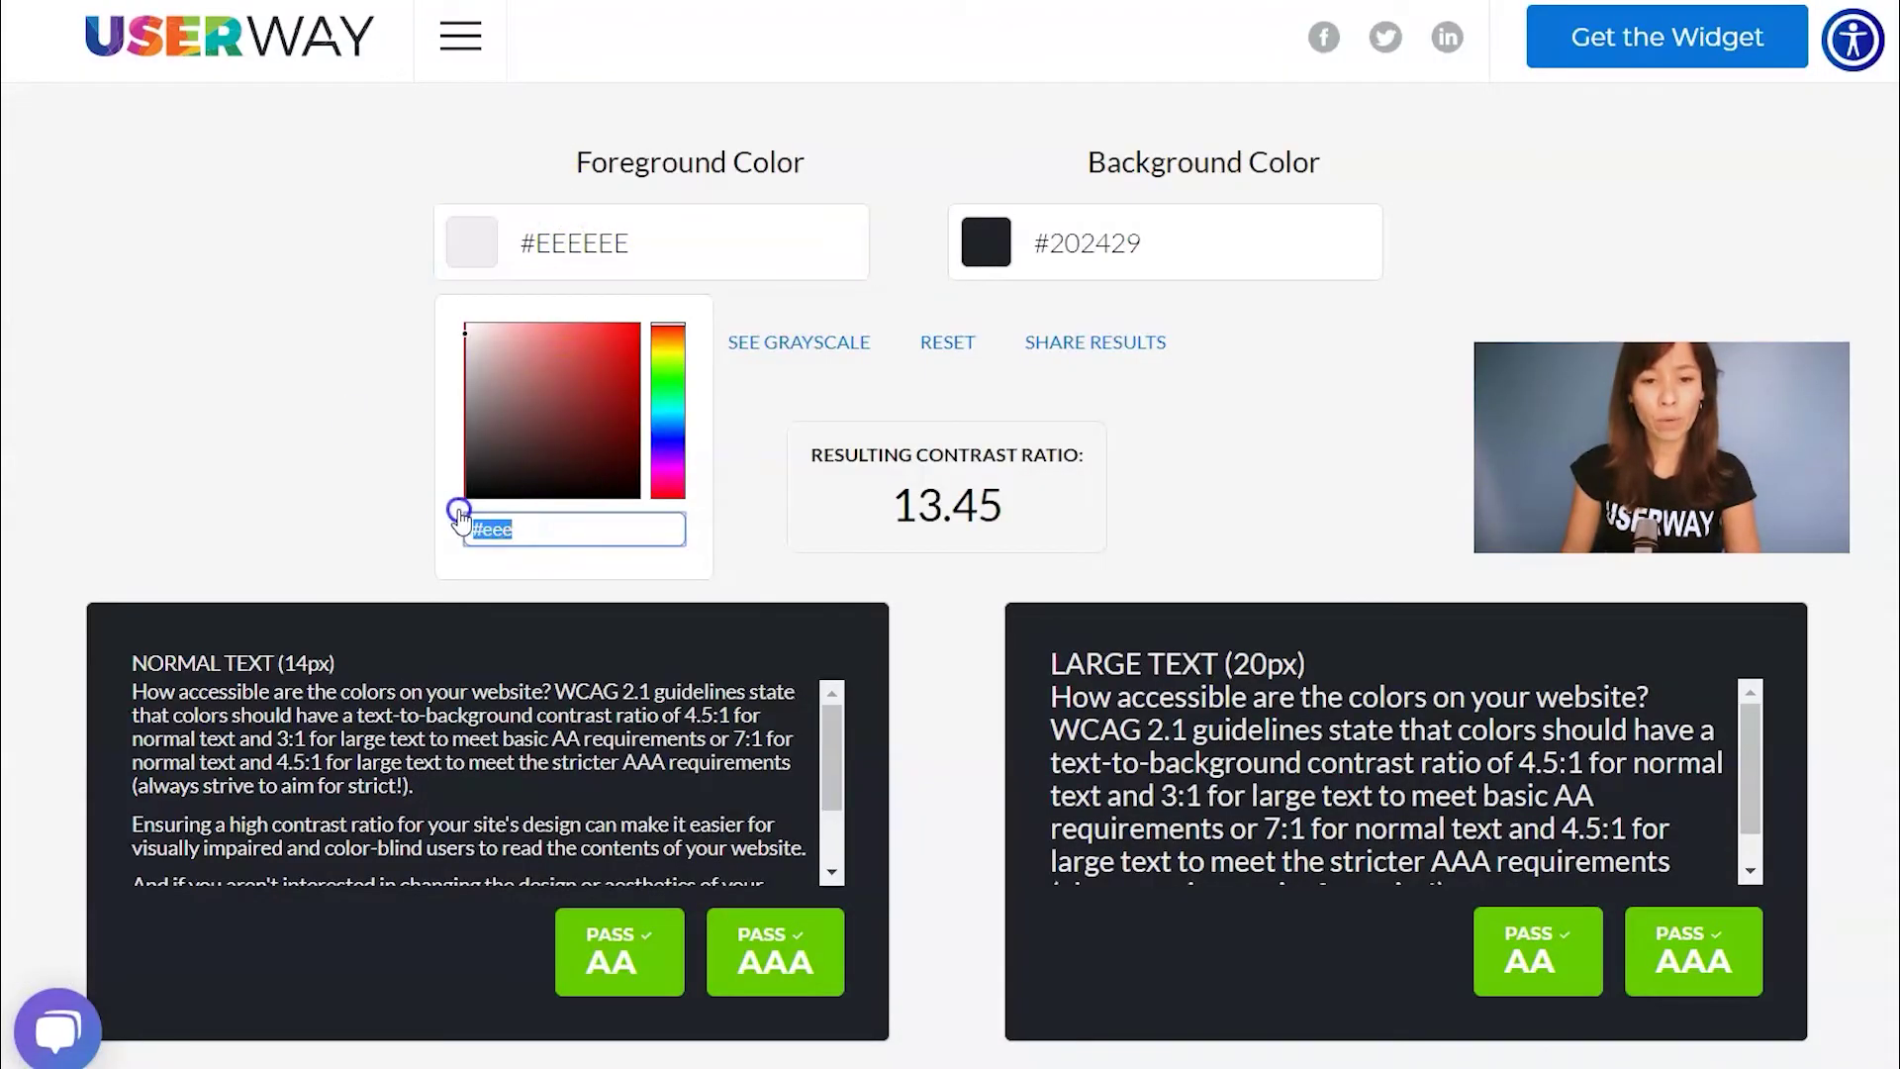
{"action": "type", "text": "#a7c8e9"}
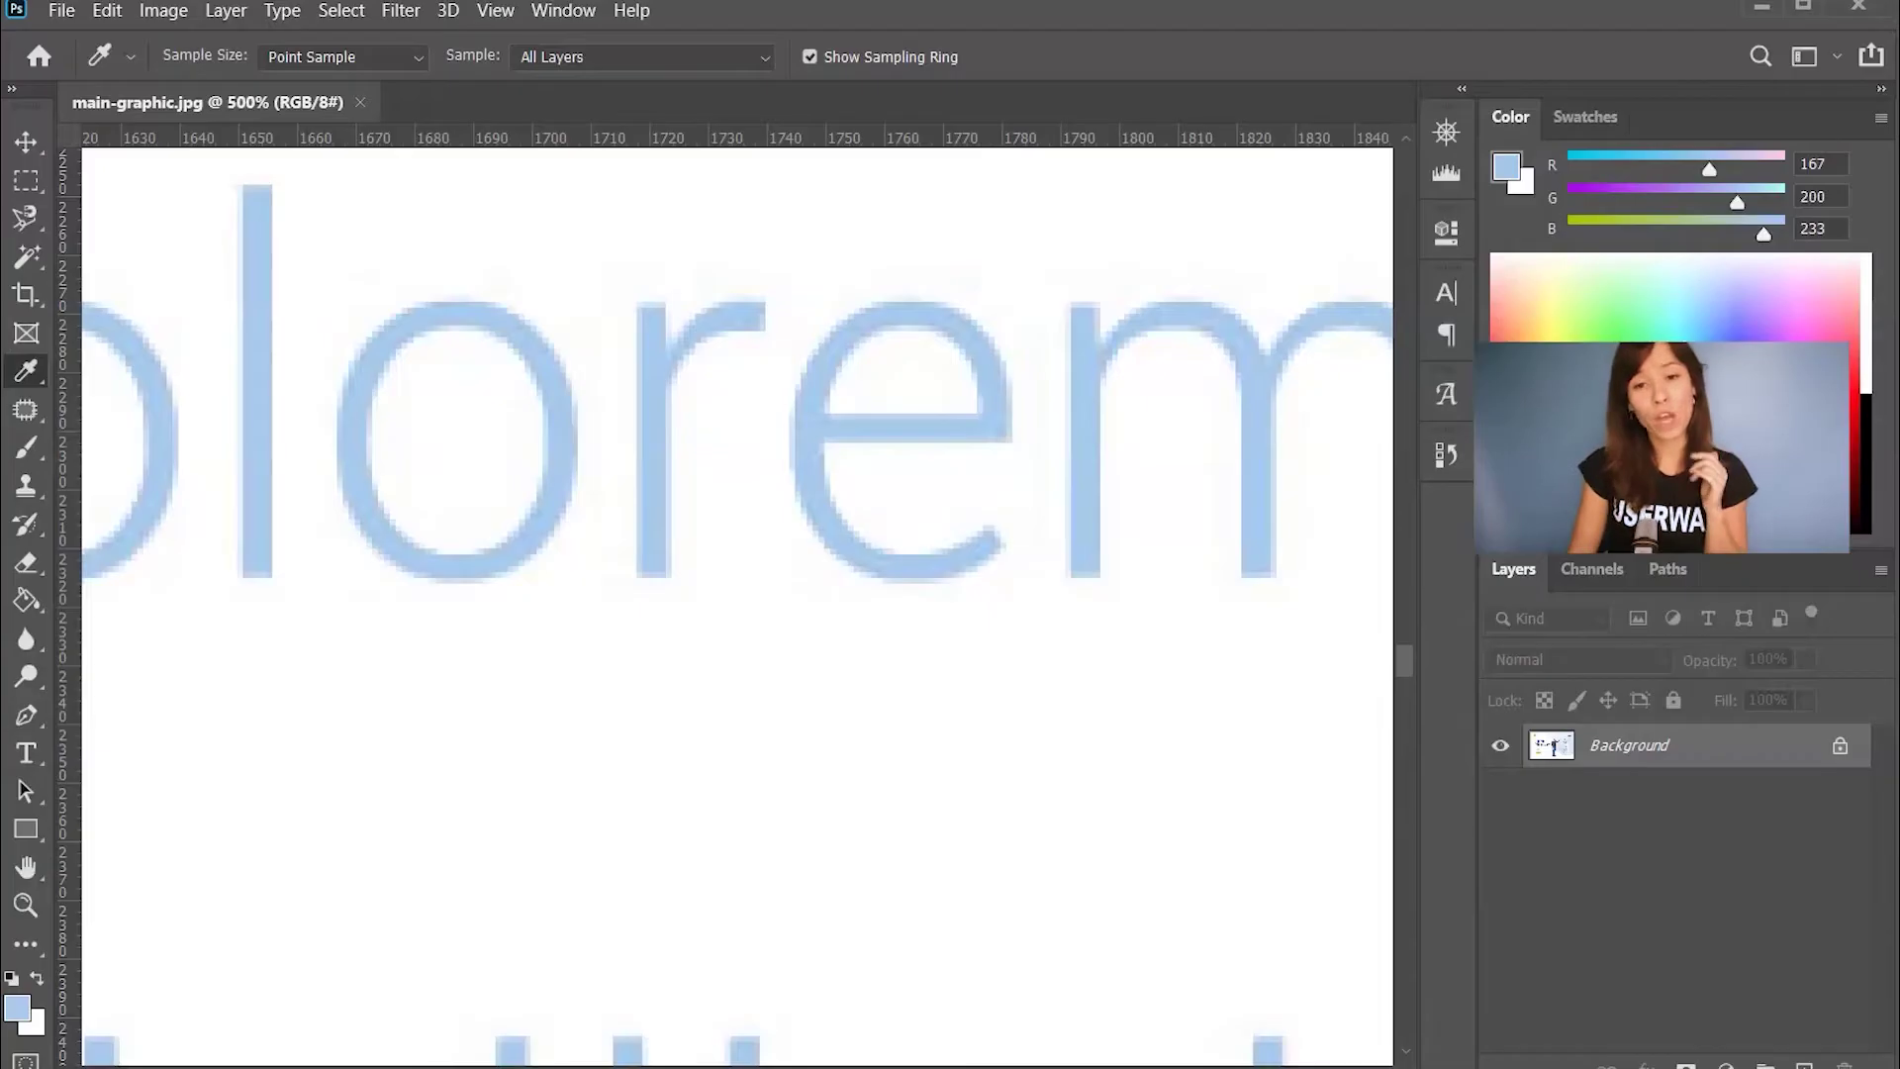
Set the background to white fff, giving a 1.74 ratio that fails AA and AAA.
{"action": "left_click", "coordinate": [776, 683]}
{"action": "left_click_drag", "start_coordinate": [844, 979], "coordinate": [842, 1021]}
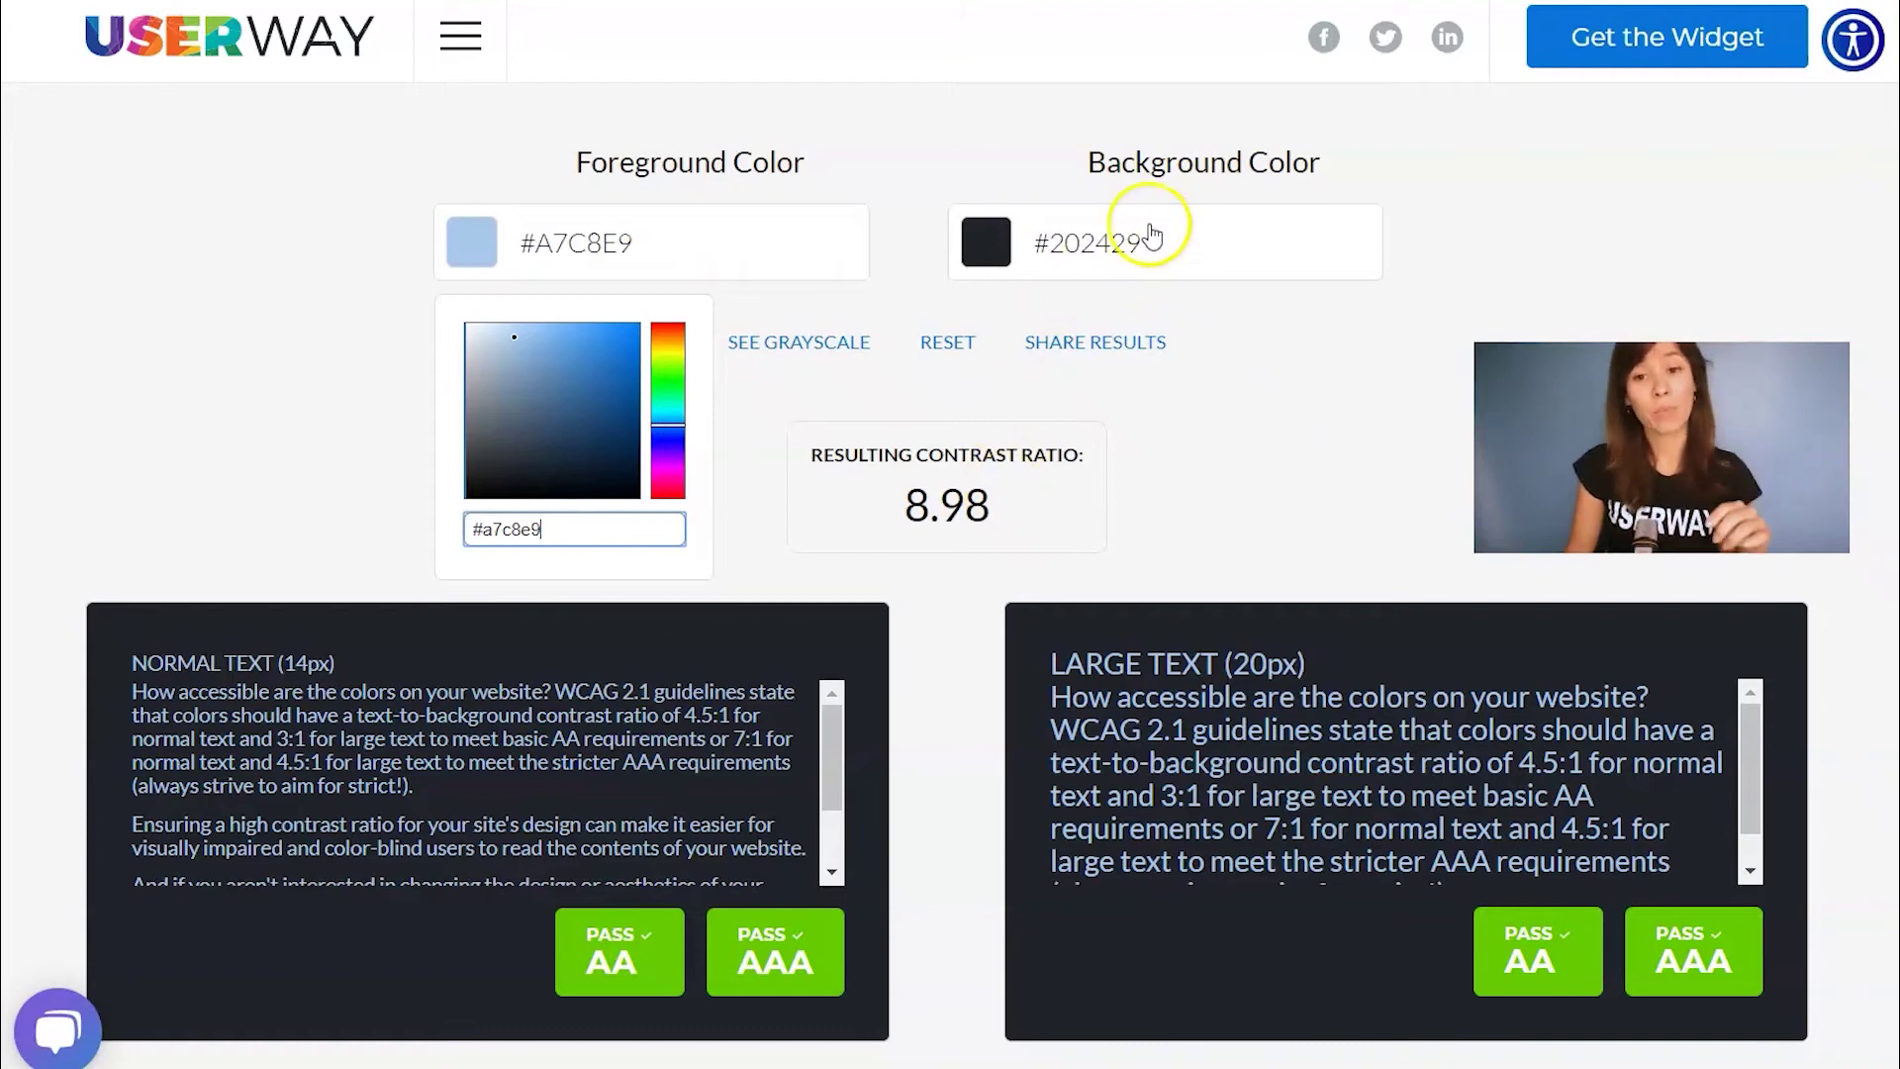
{"action": "left_click", "coordinate": [1156, 238]}
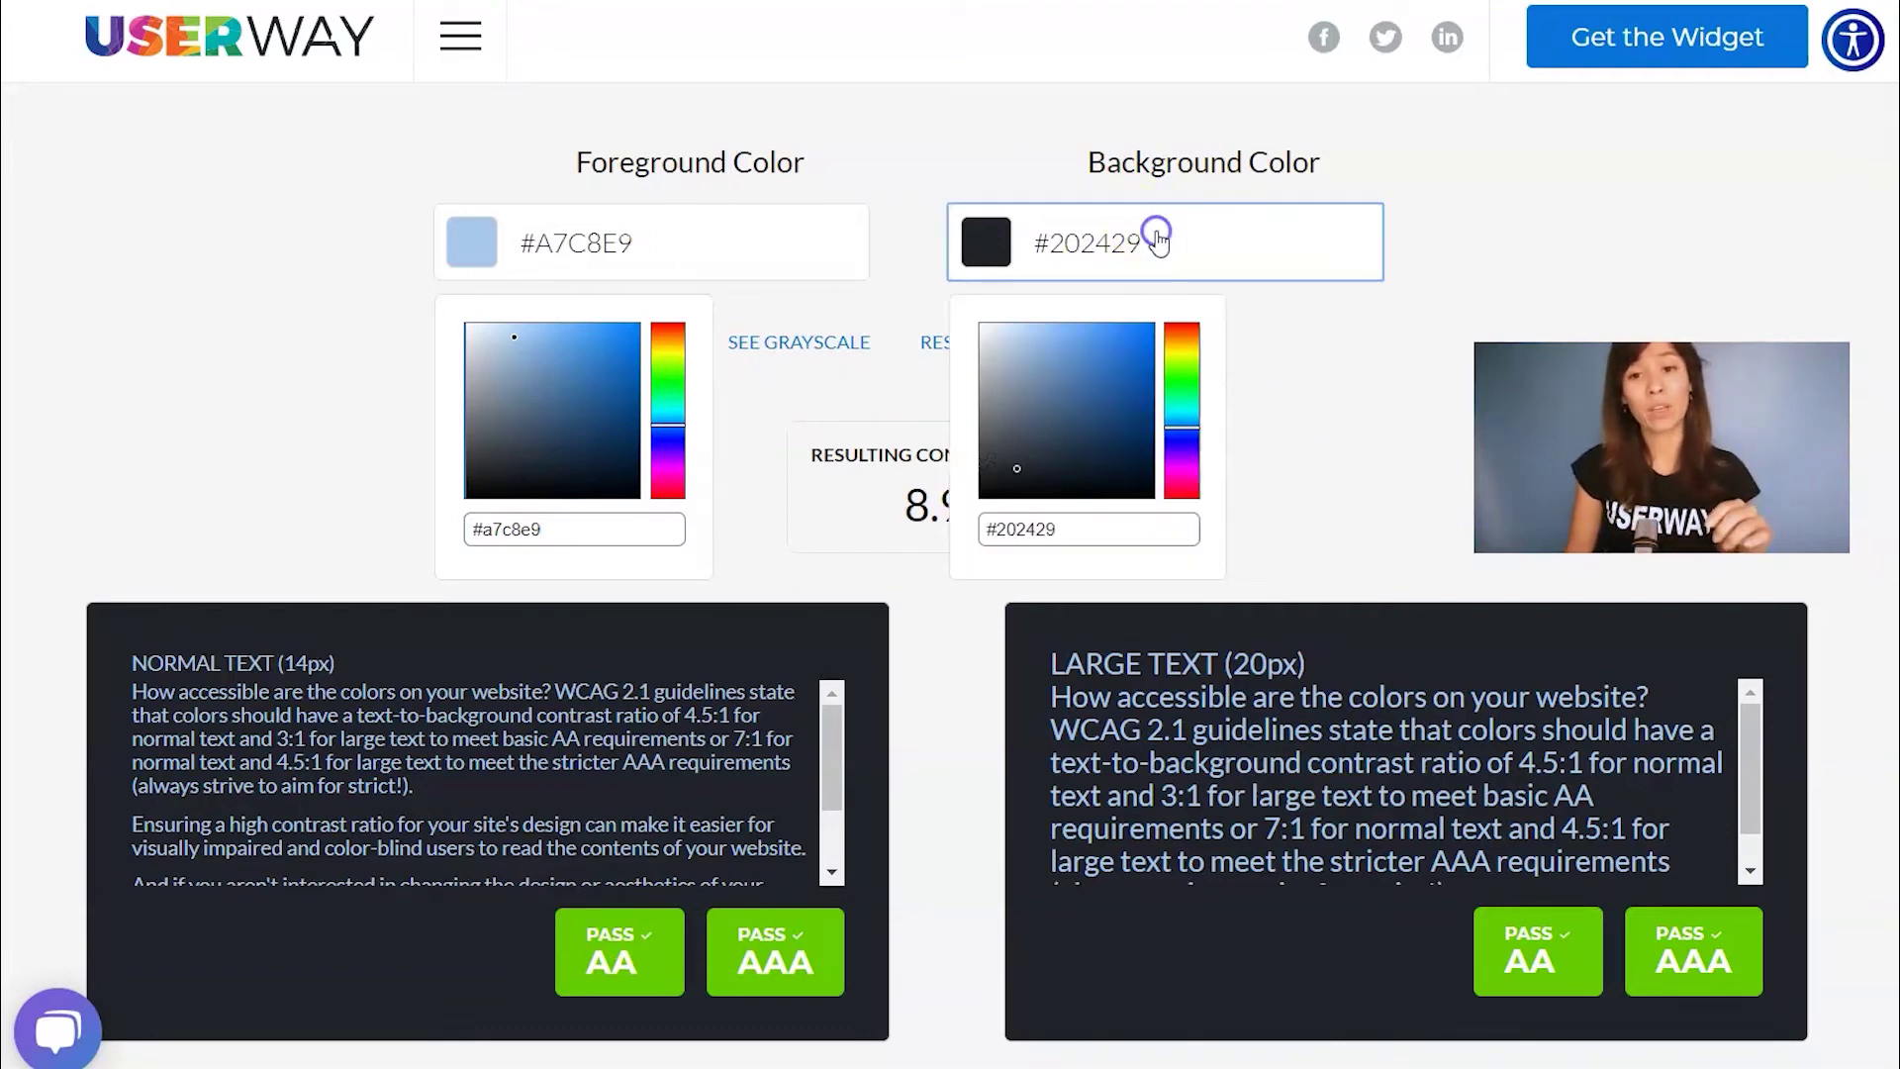
{"action": "double_click", "coordinate": [1092, 522]}
{"action": "type", "text": "fff"}
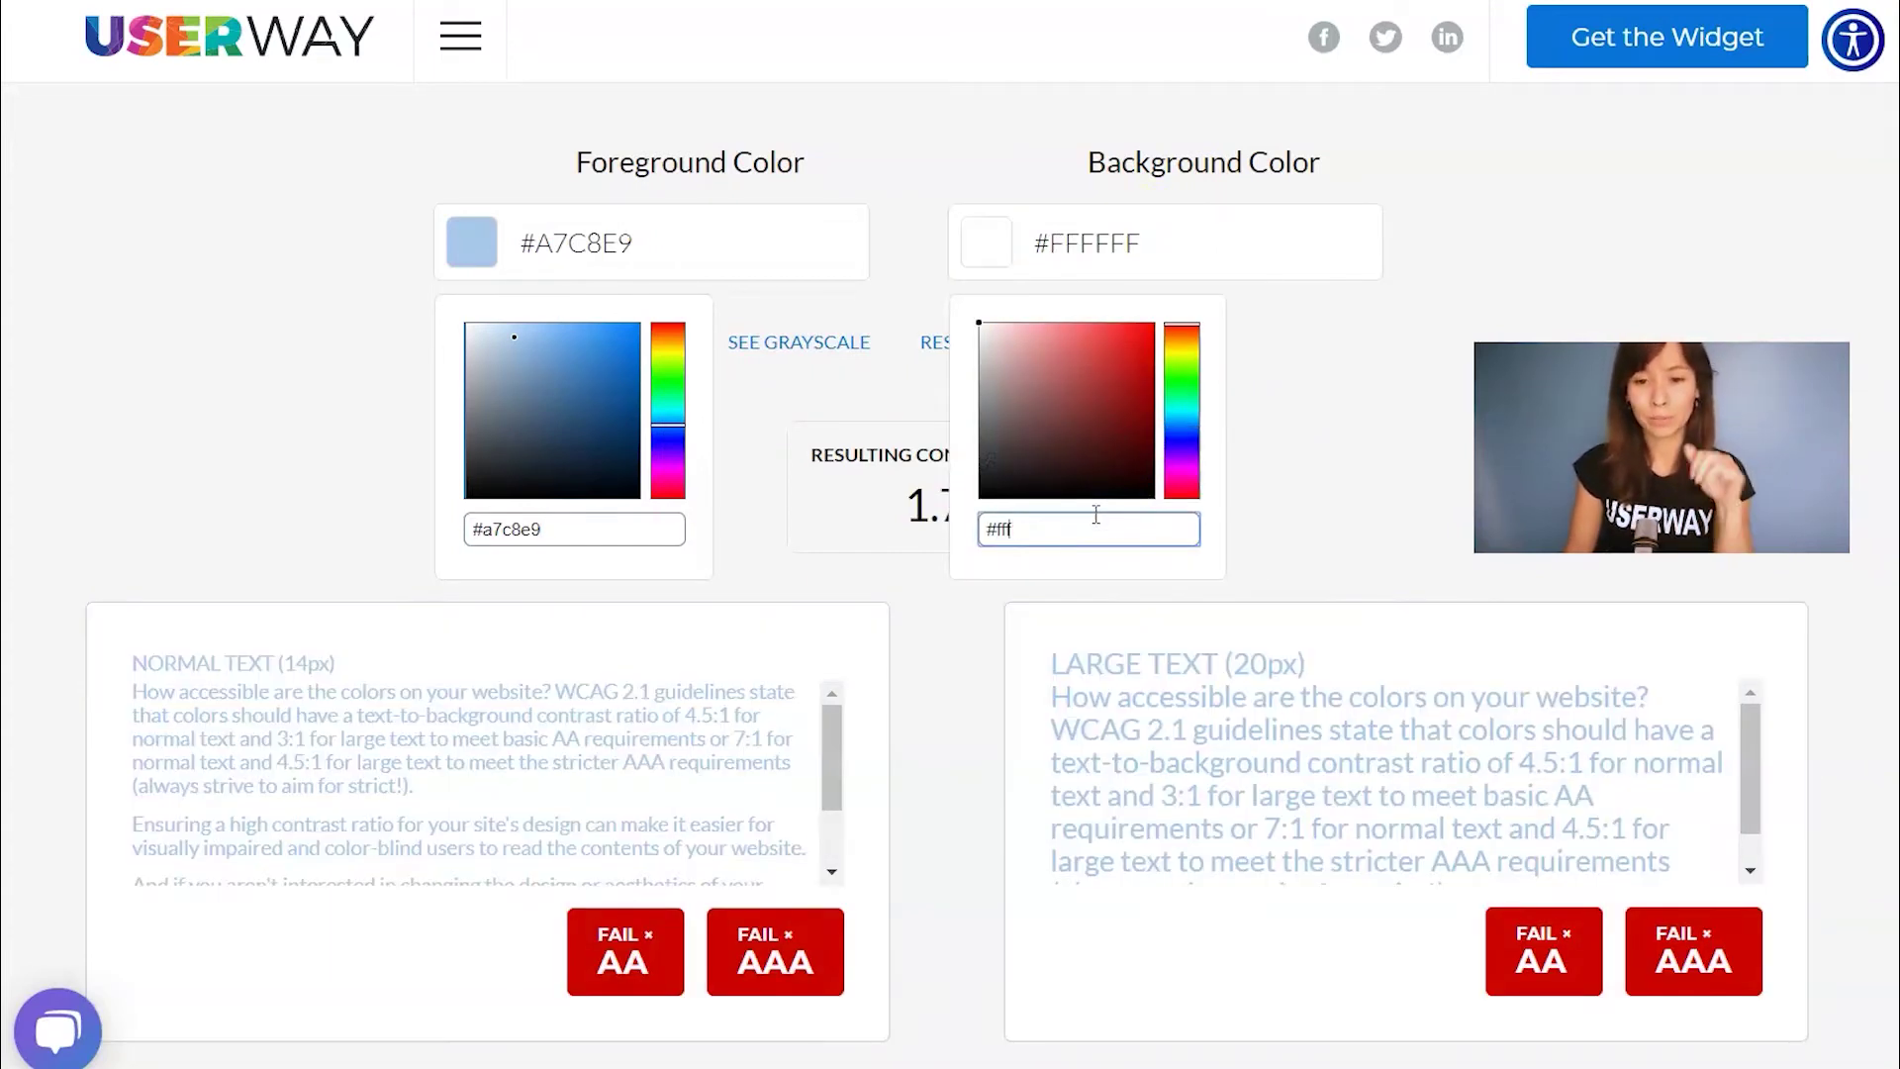
{"action": "left_click", "coordinate": [1284, 532]}
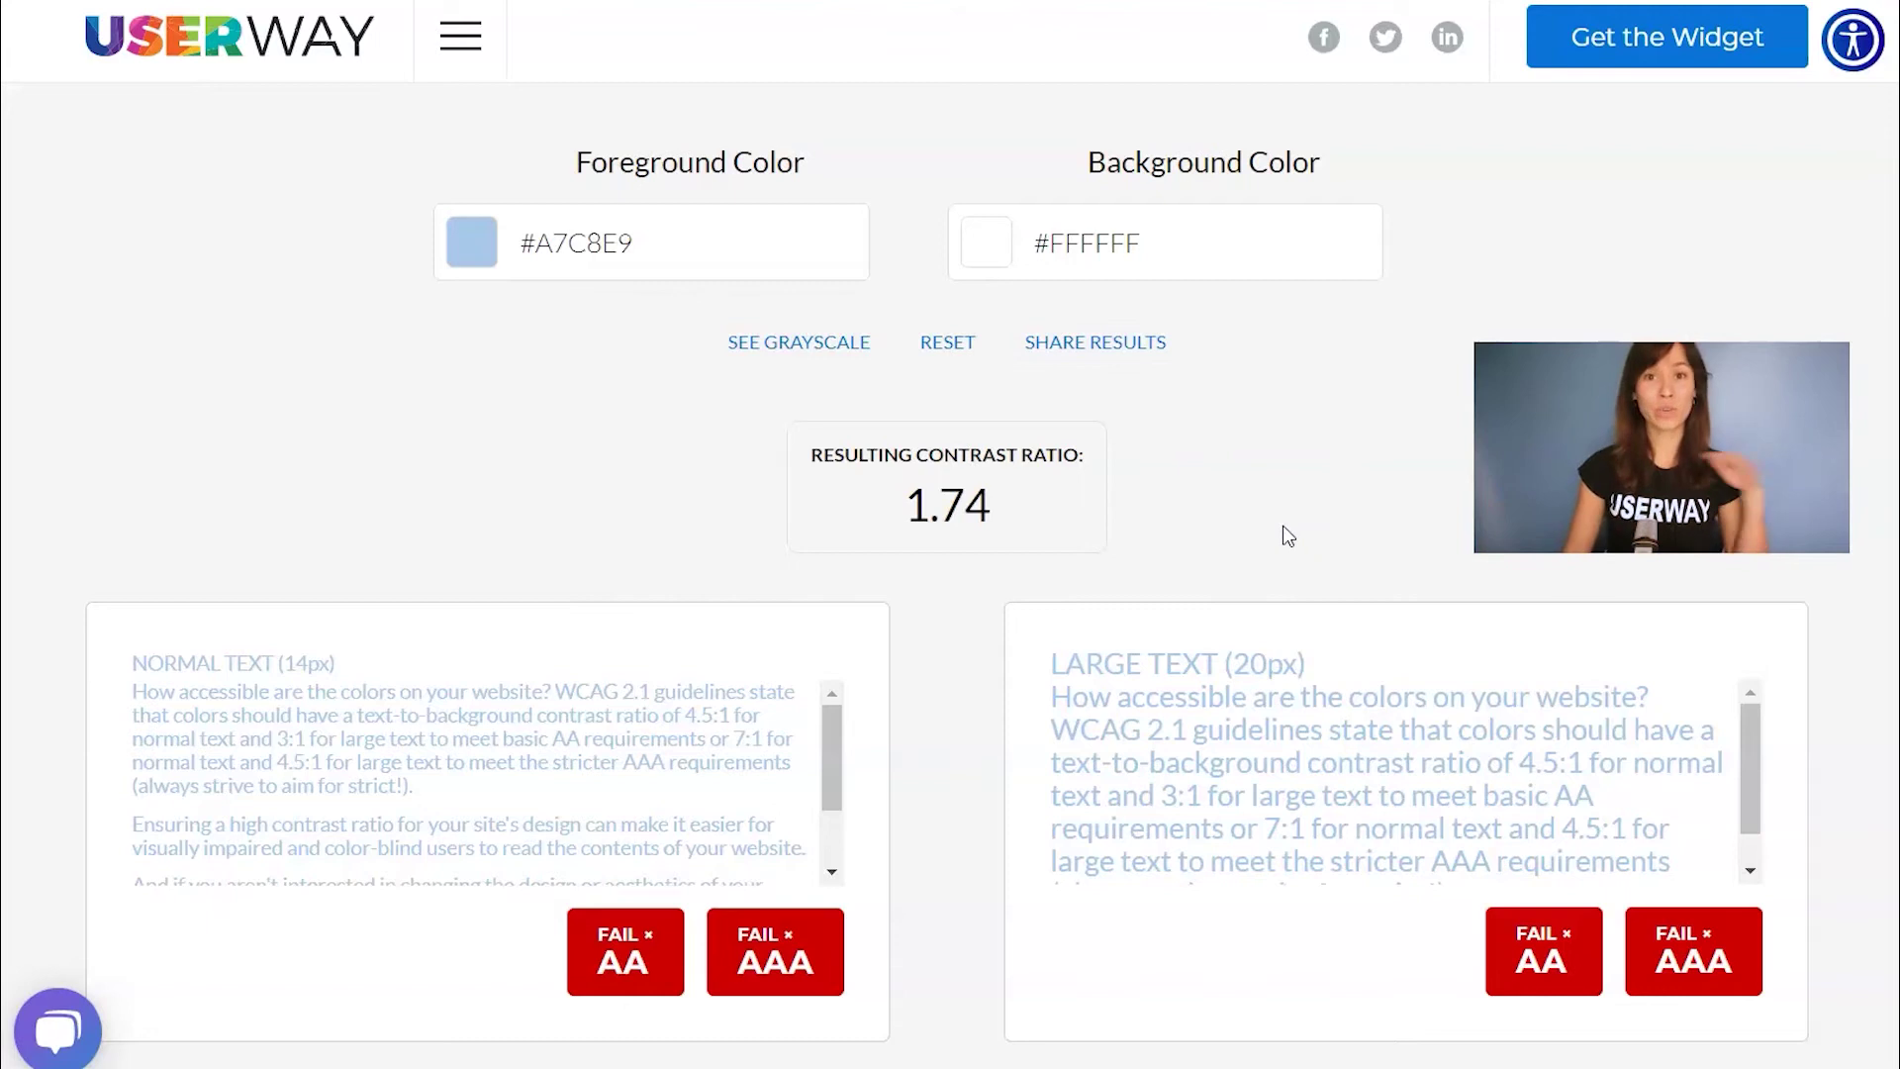
{"action": "left_click", "coordinate": [890, 943]}
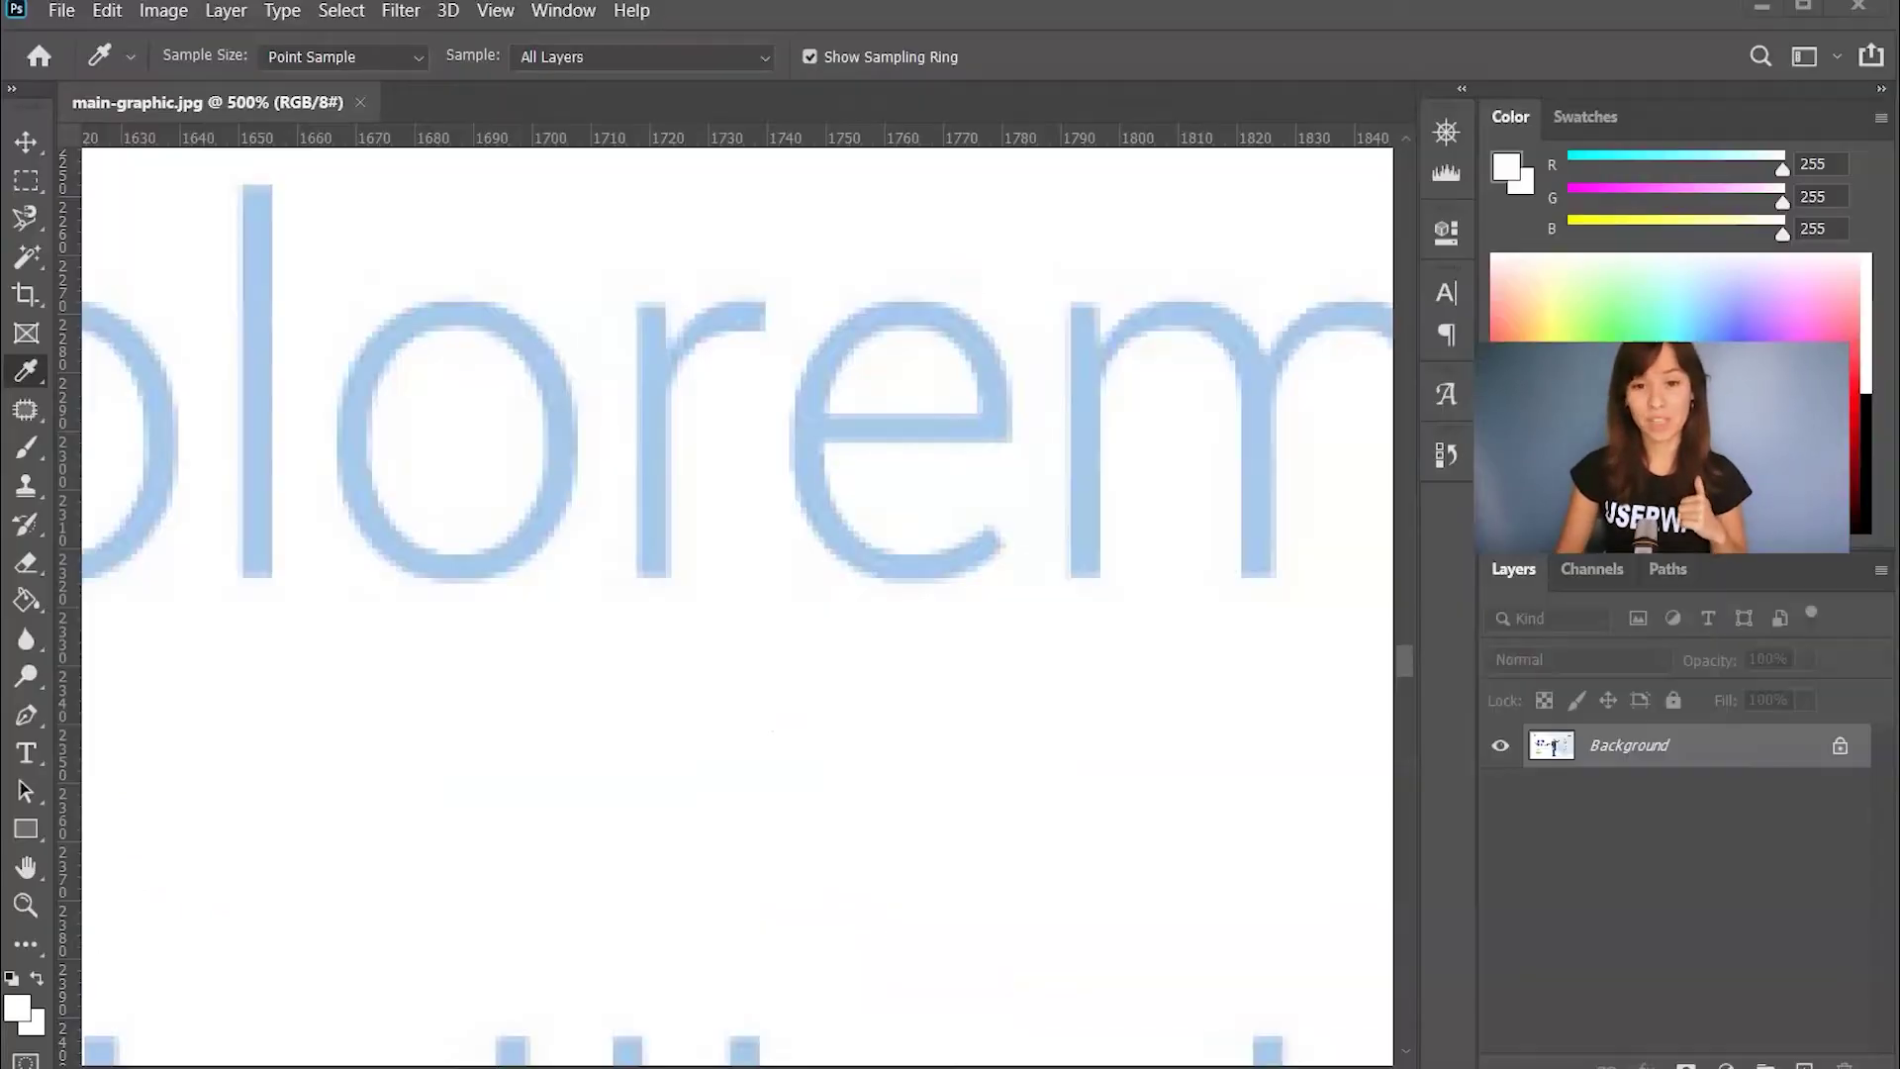
Zoom the Photoshop canvas out to reveal the Hiking Adventure headline.
{"action": "left_click", "coordinate": [629, 559]}
{"action": "key", "text": "ctrl+minus"}
{"action": "key", "text": "z"}
{"action": "left_click", "coordinate": [581, 442], "text": "alt"}
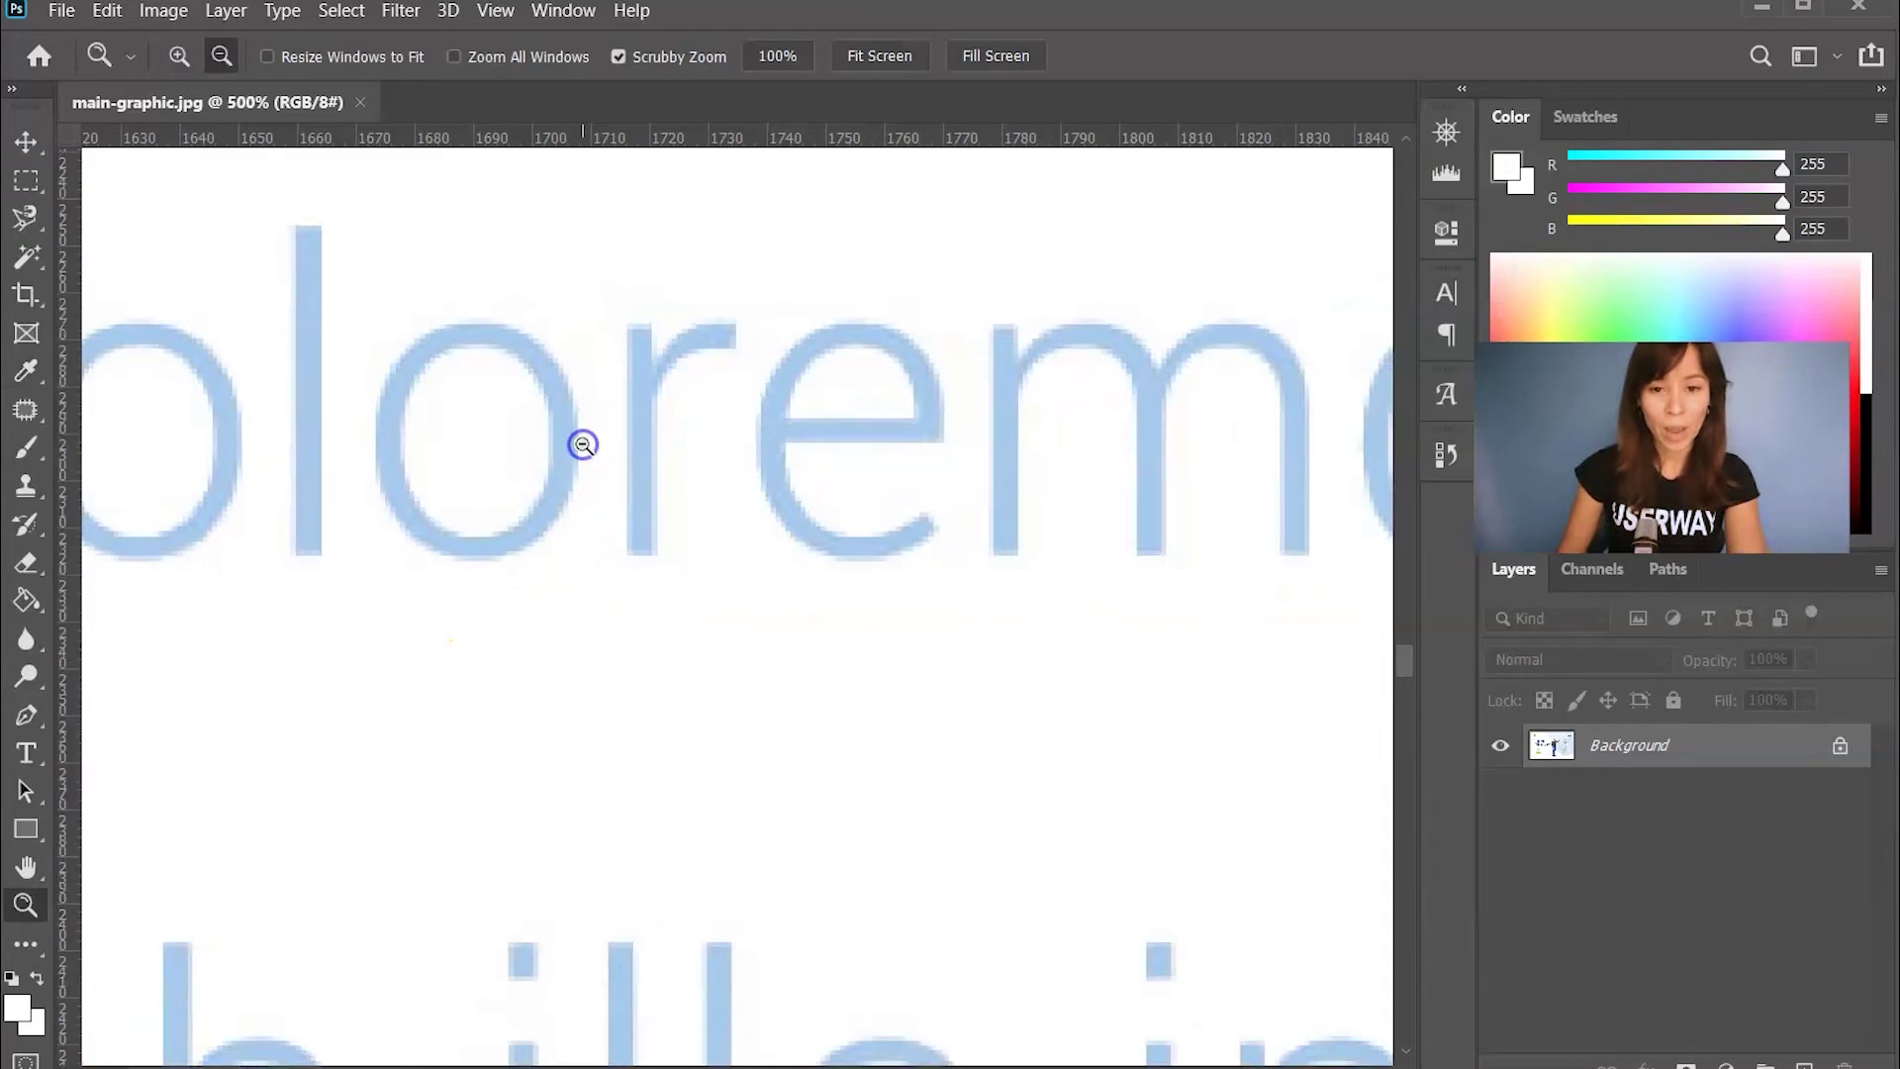
{"action": "left_click", "coordinate": [701, 469], "text": "alt"}
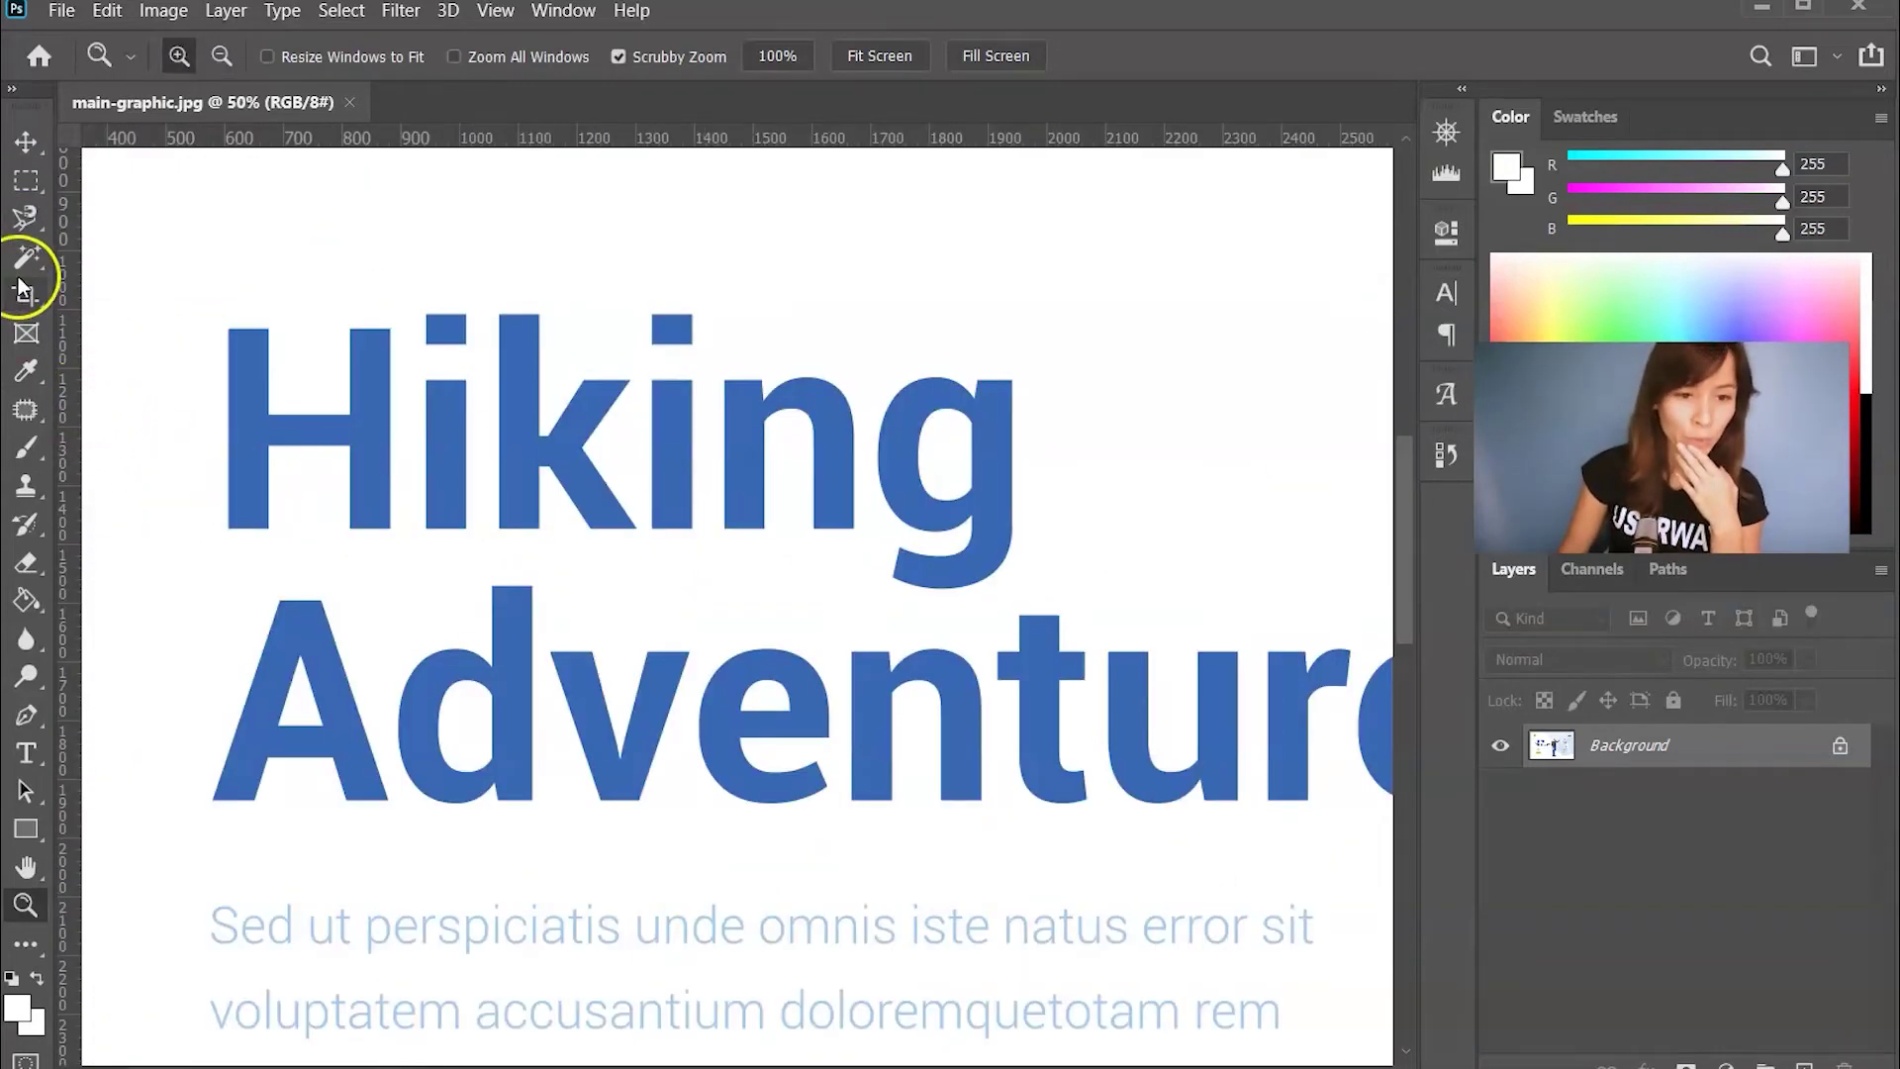
Eyedrop the headline's blue (R57 G105 B179) and copy it as a hex value.
{"action": "left_click", "coordinate": [26, 371]}
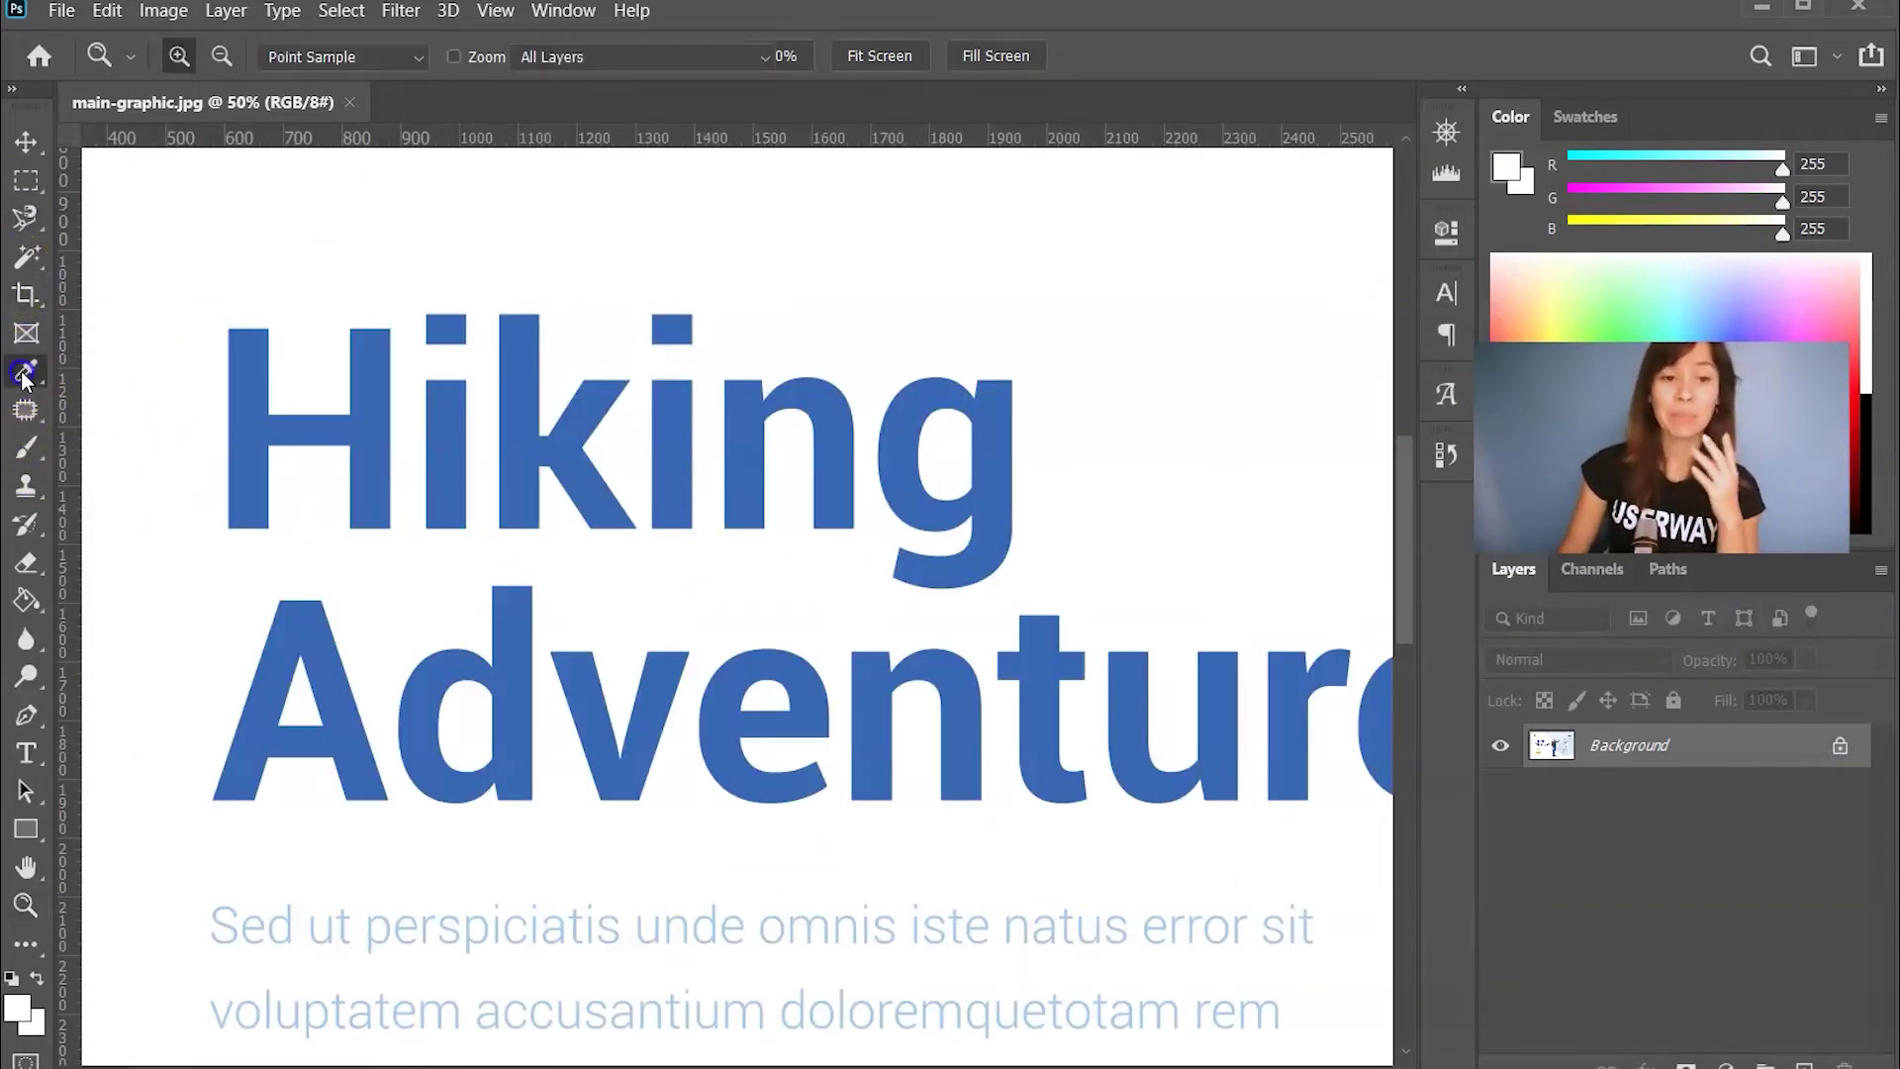
{"action": "left_click", "coordinate": [374, 401]}
{"action": "left_click", "coordinate": [1881, 118]}
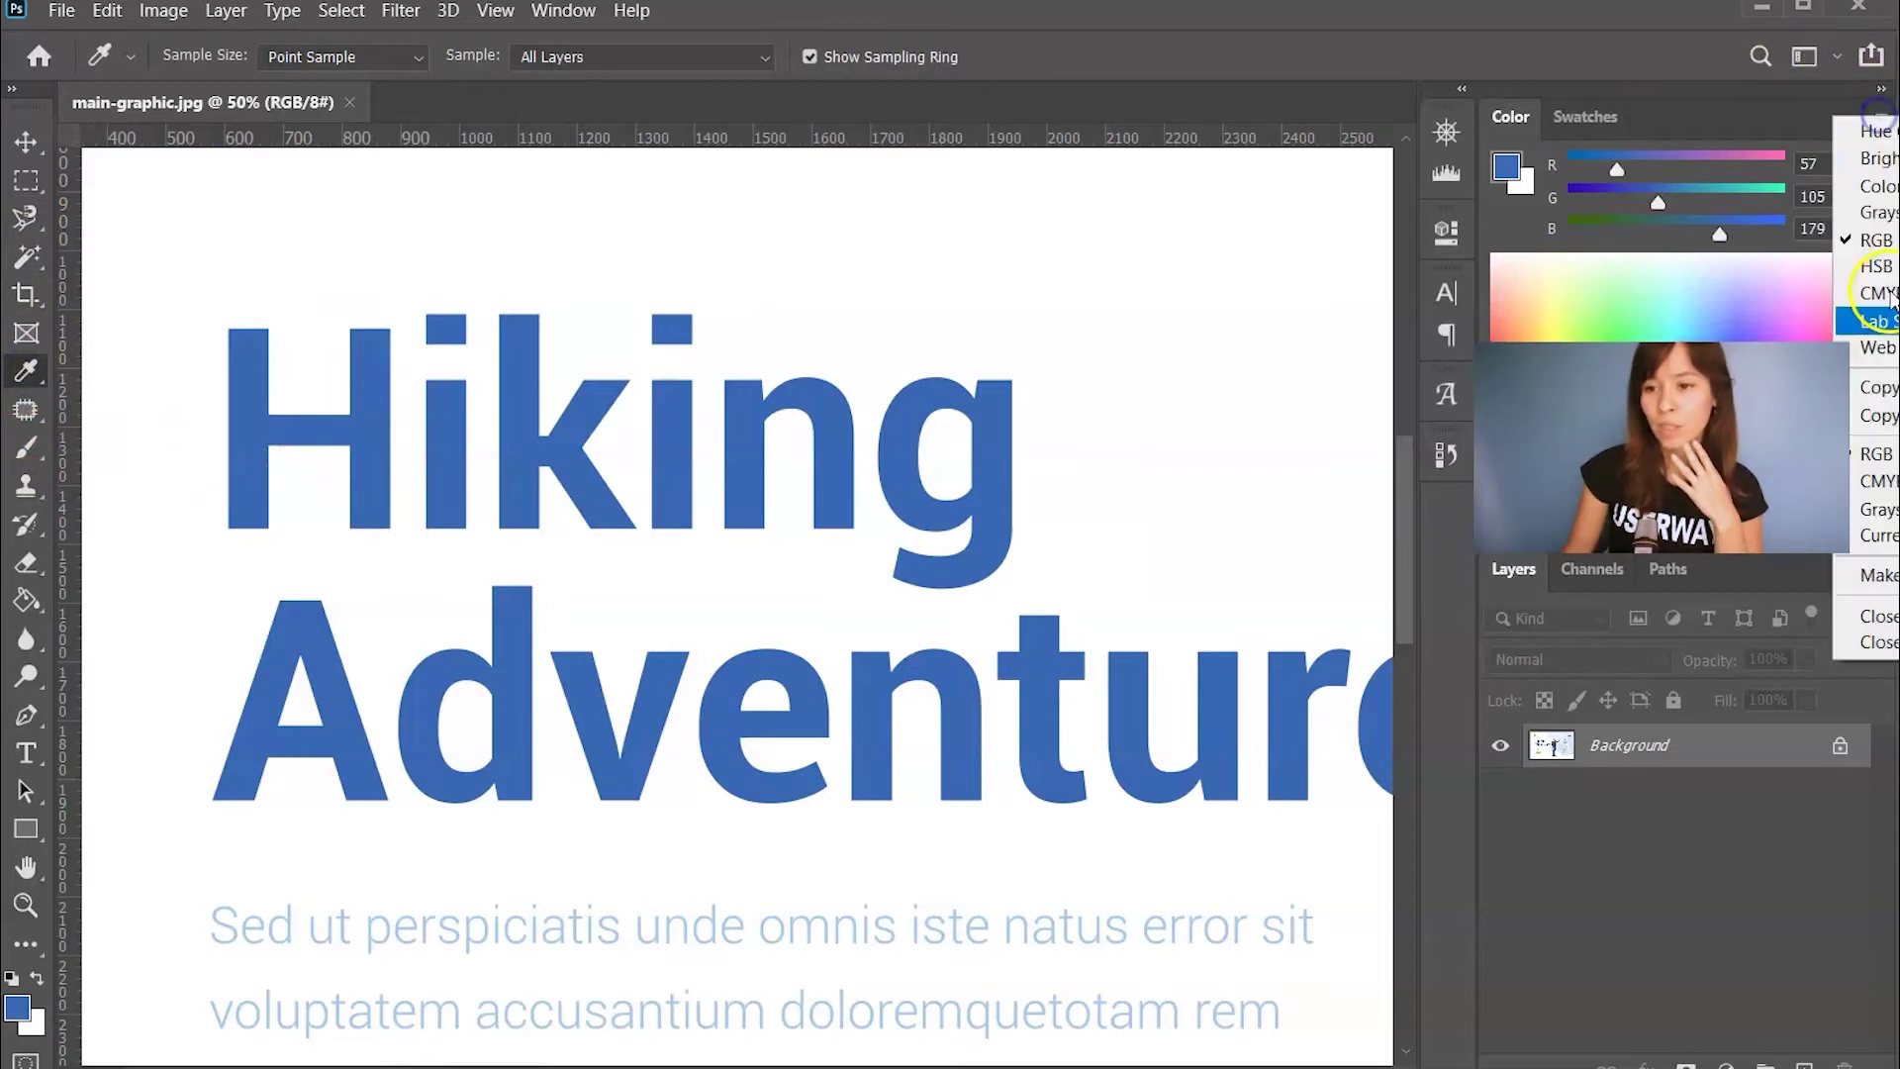
{"action": "left_click", "coordinate": [1877, 387]}
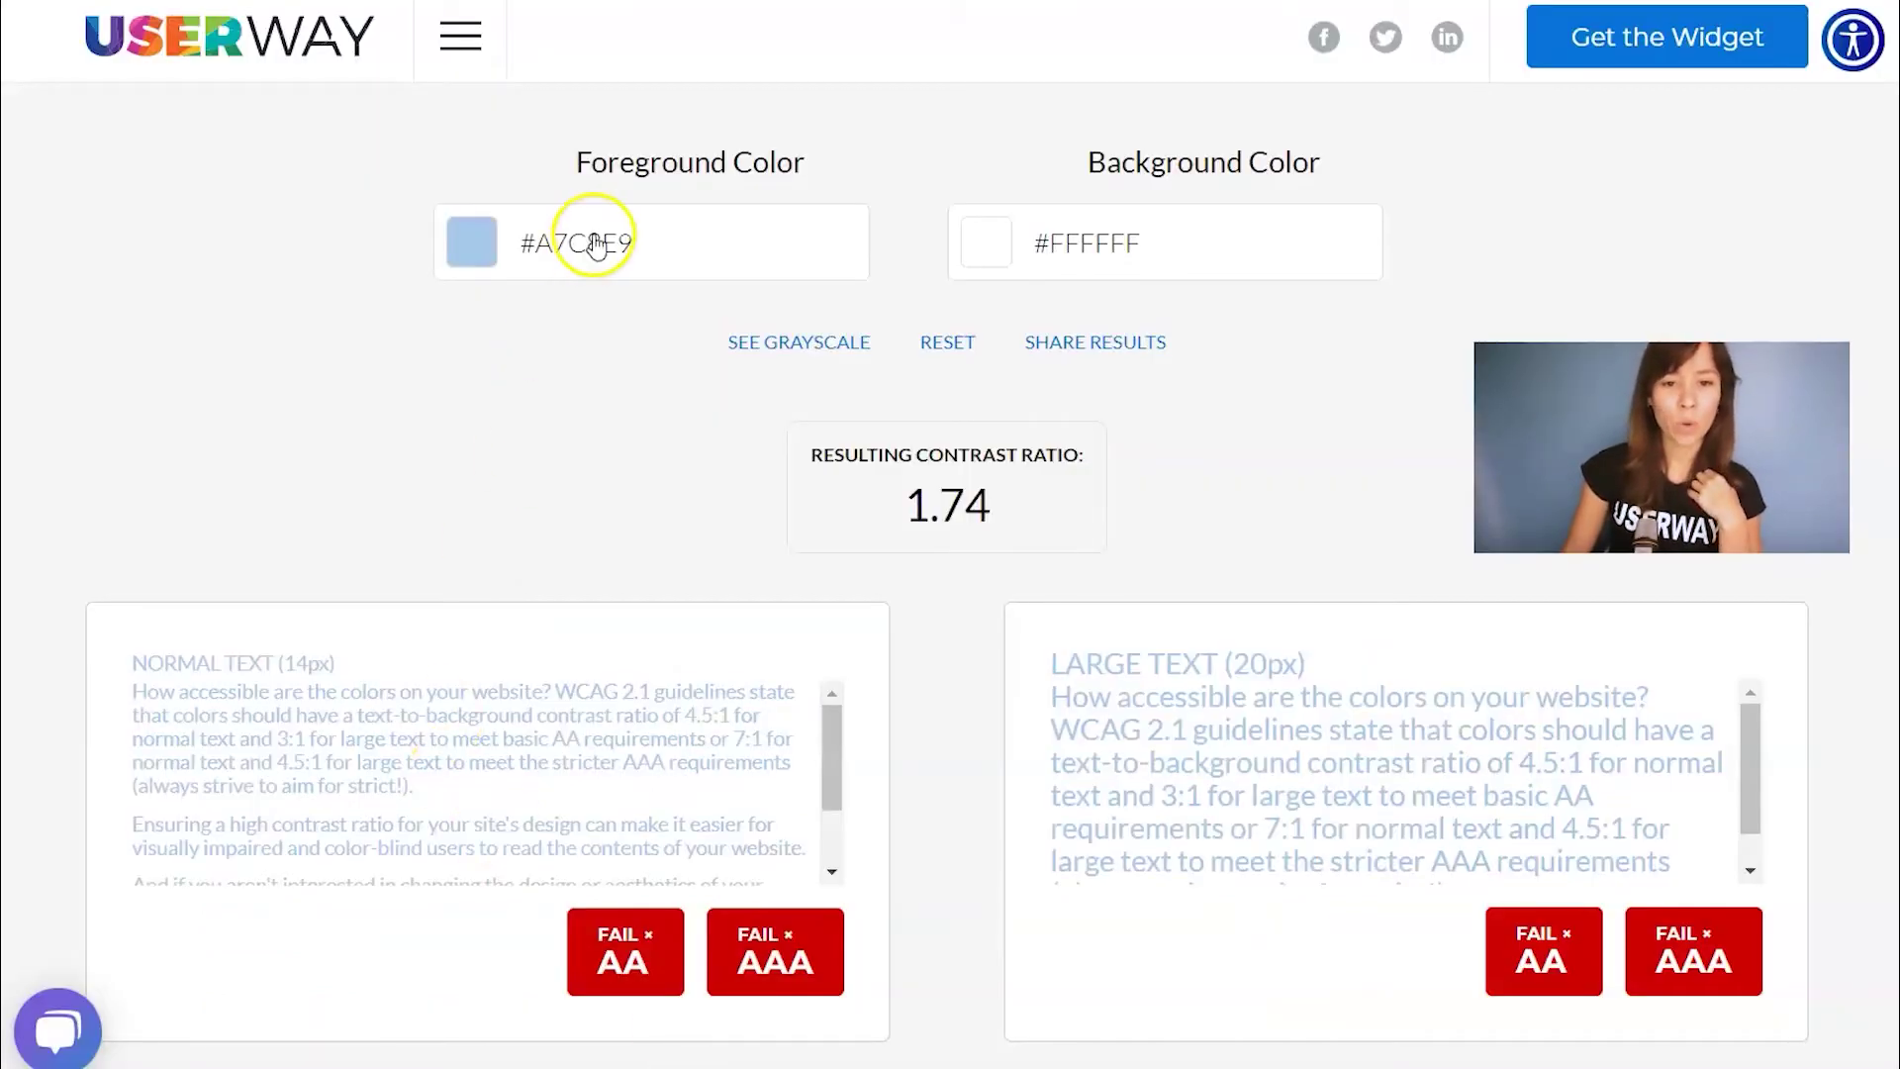
Replace the foreground #A7C8E9 with the headline blue #3969B3 against #FFFFFF.
{"action": "left_click", "coordinate": [596, 242]}
{"action": "left_click", "coordinate": [576, 525]}
{"action": "triple_click", "coordinate": [576, 524]}
{"action": "key", "text": "ctrl+v"}
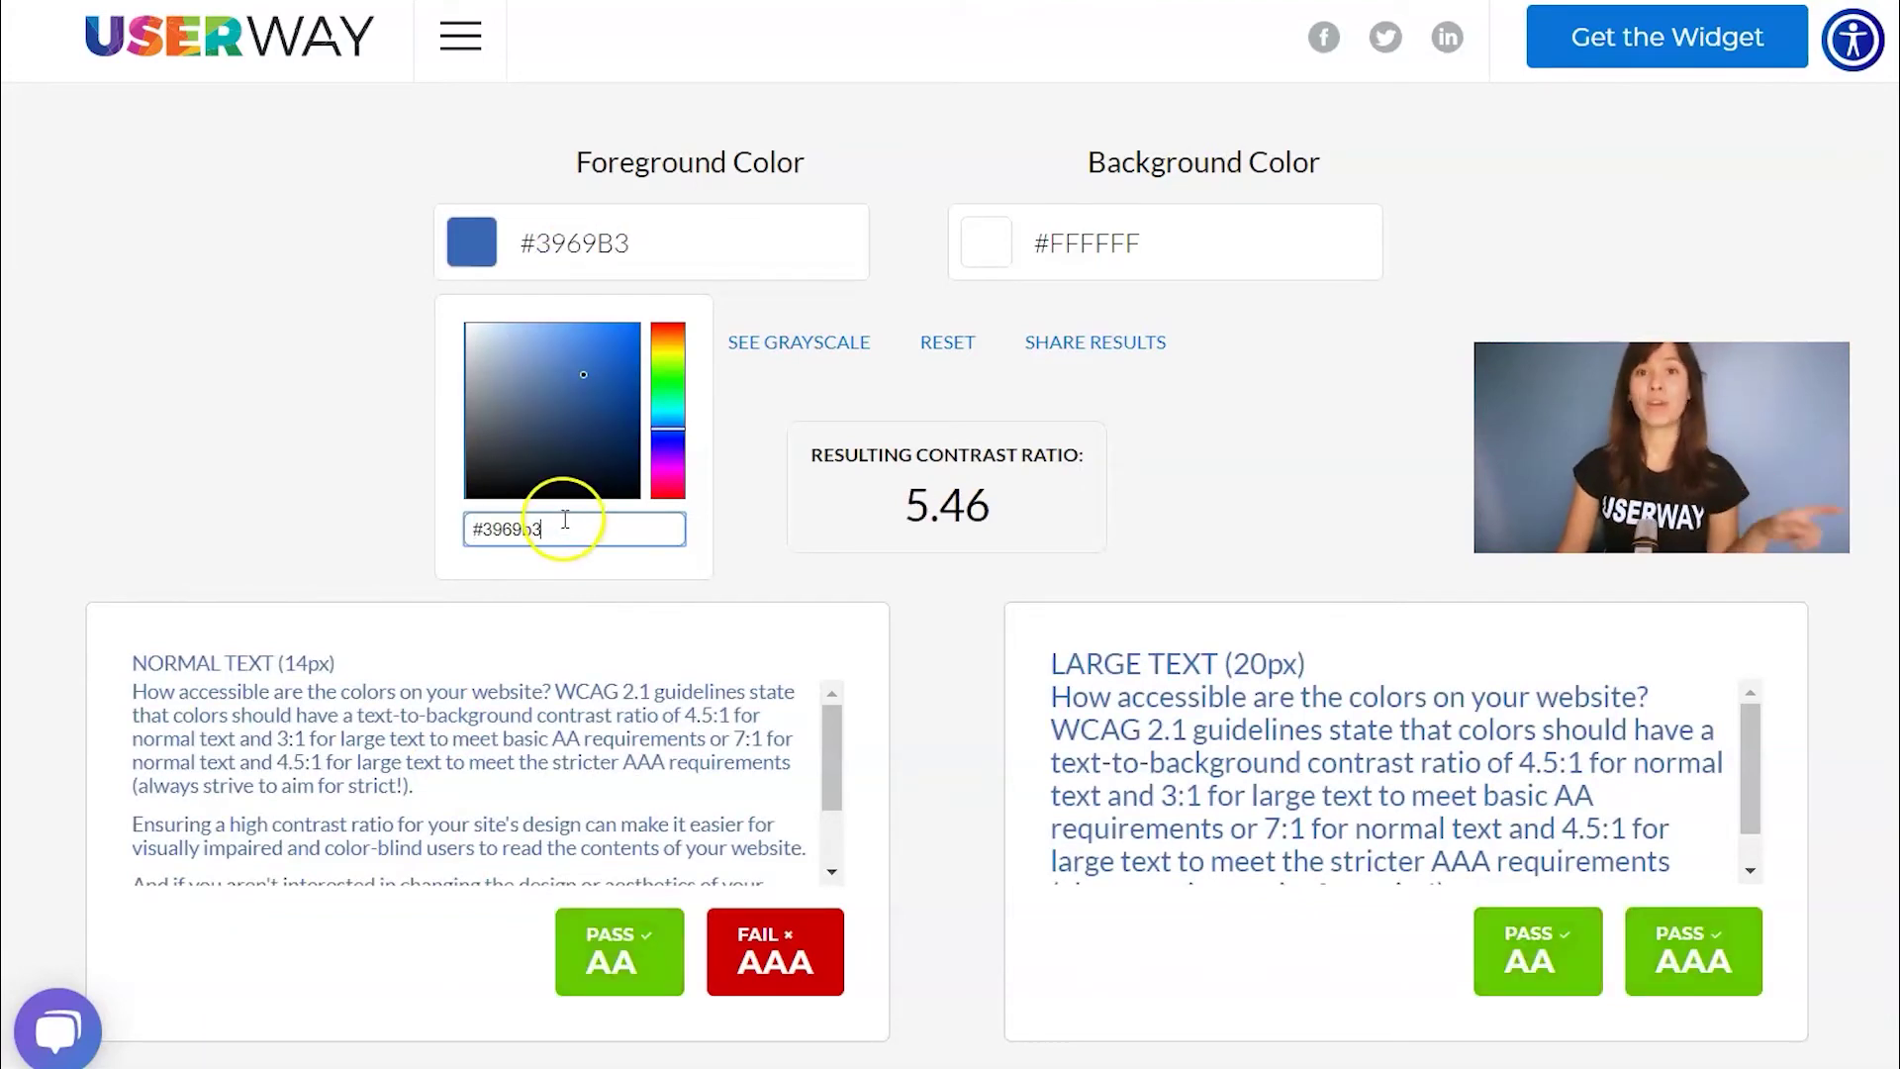
{"action": "left_click", "coordinate": [1162, 390]}
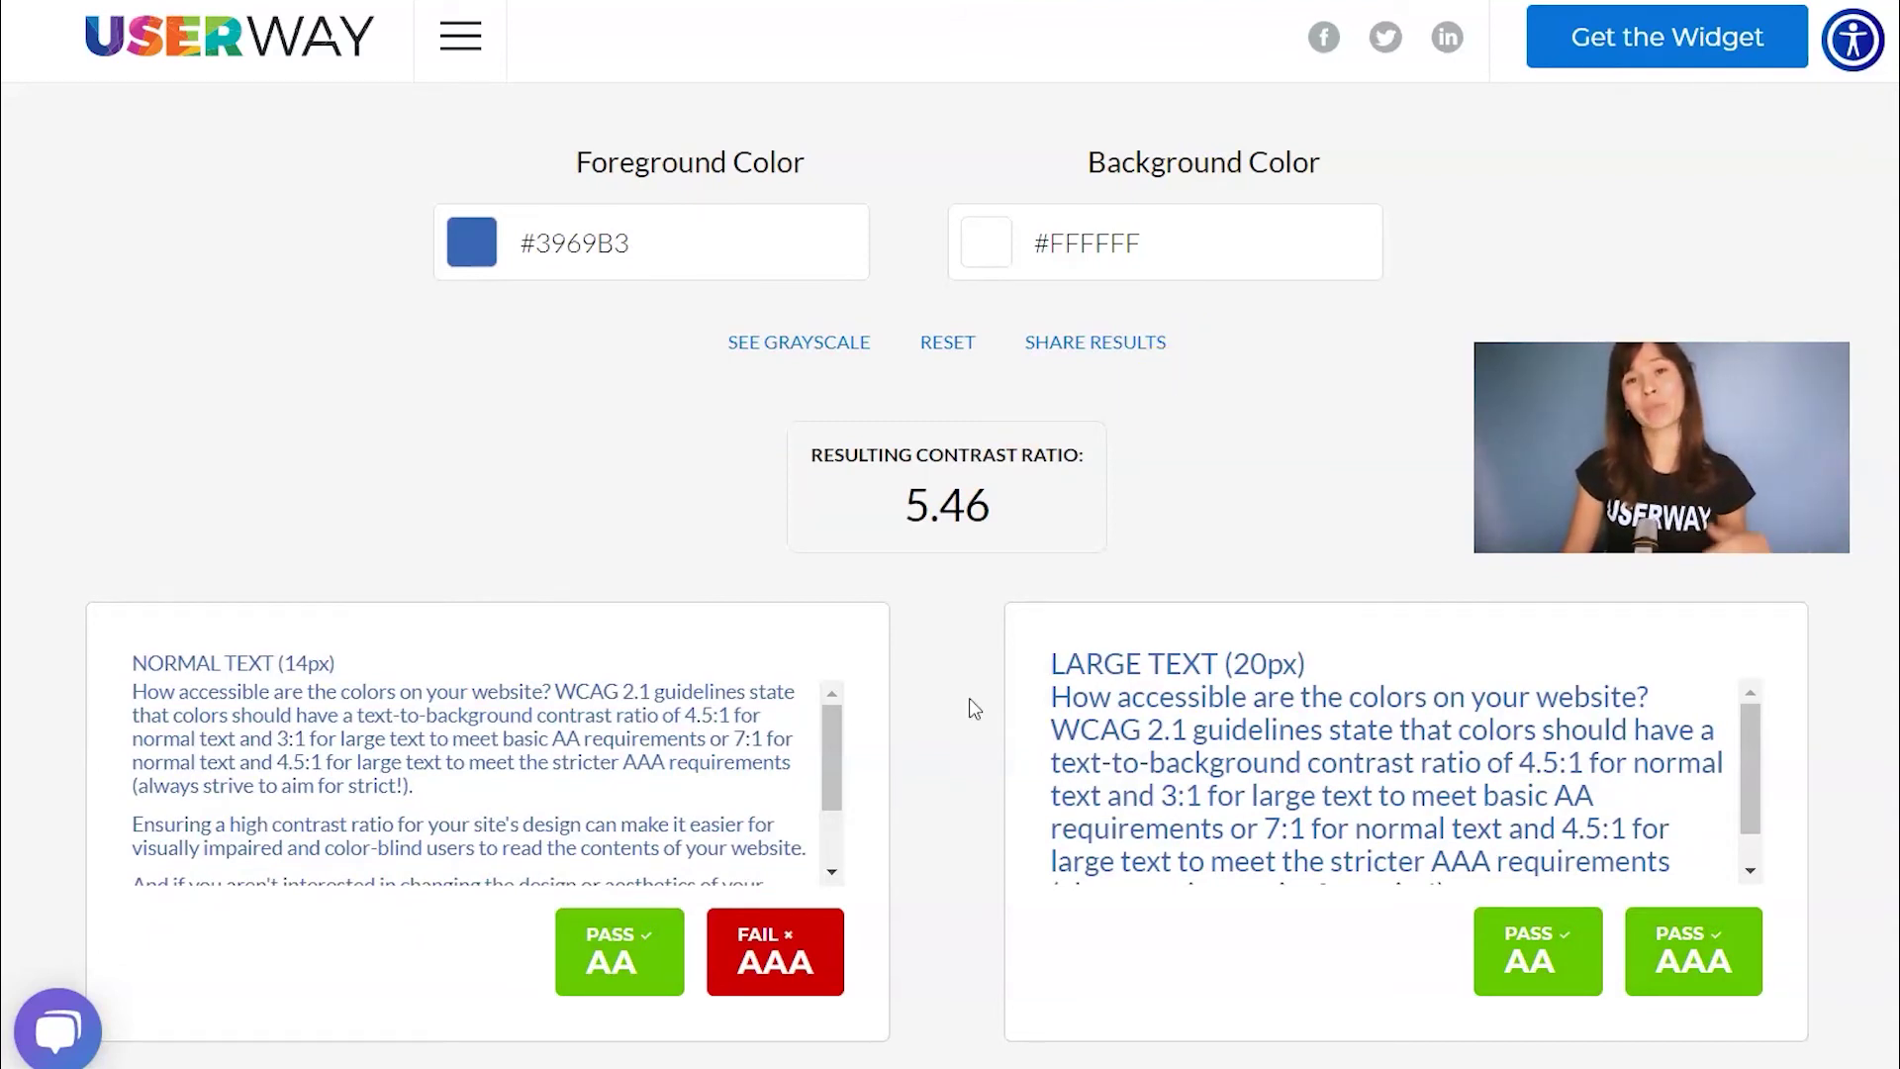
Review the 5.46 result's AA and AAA badges, then go back to the Photoshop mockup.
{"action": "left_click", "coordinate": [971, 698]}
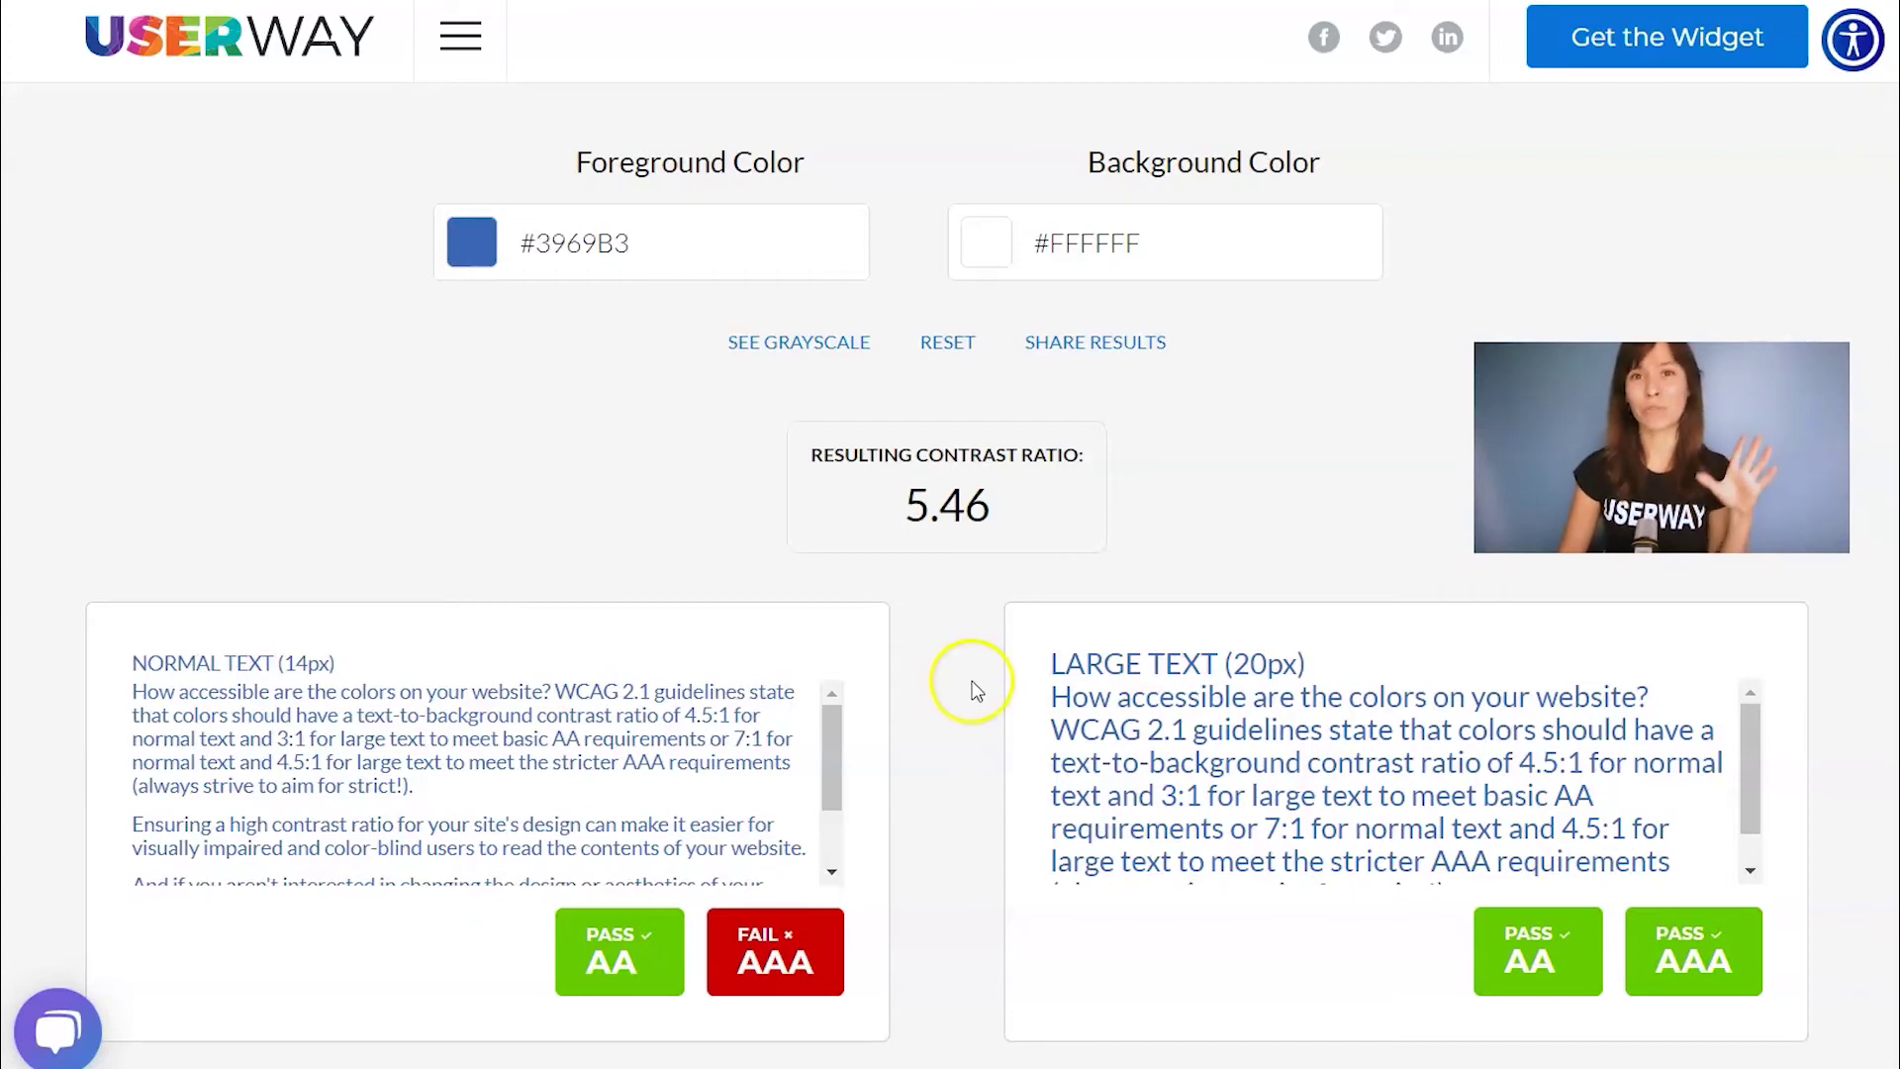
{"action": "left_click", "coordinate": [932, 597]}
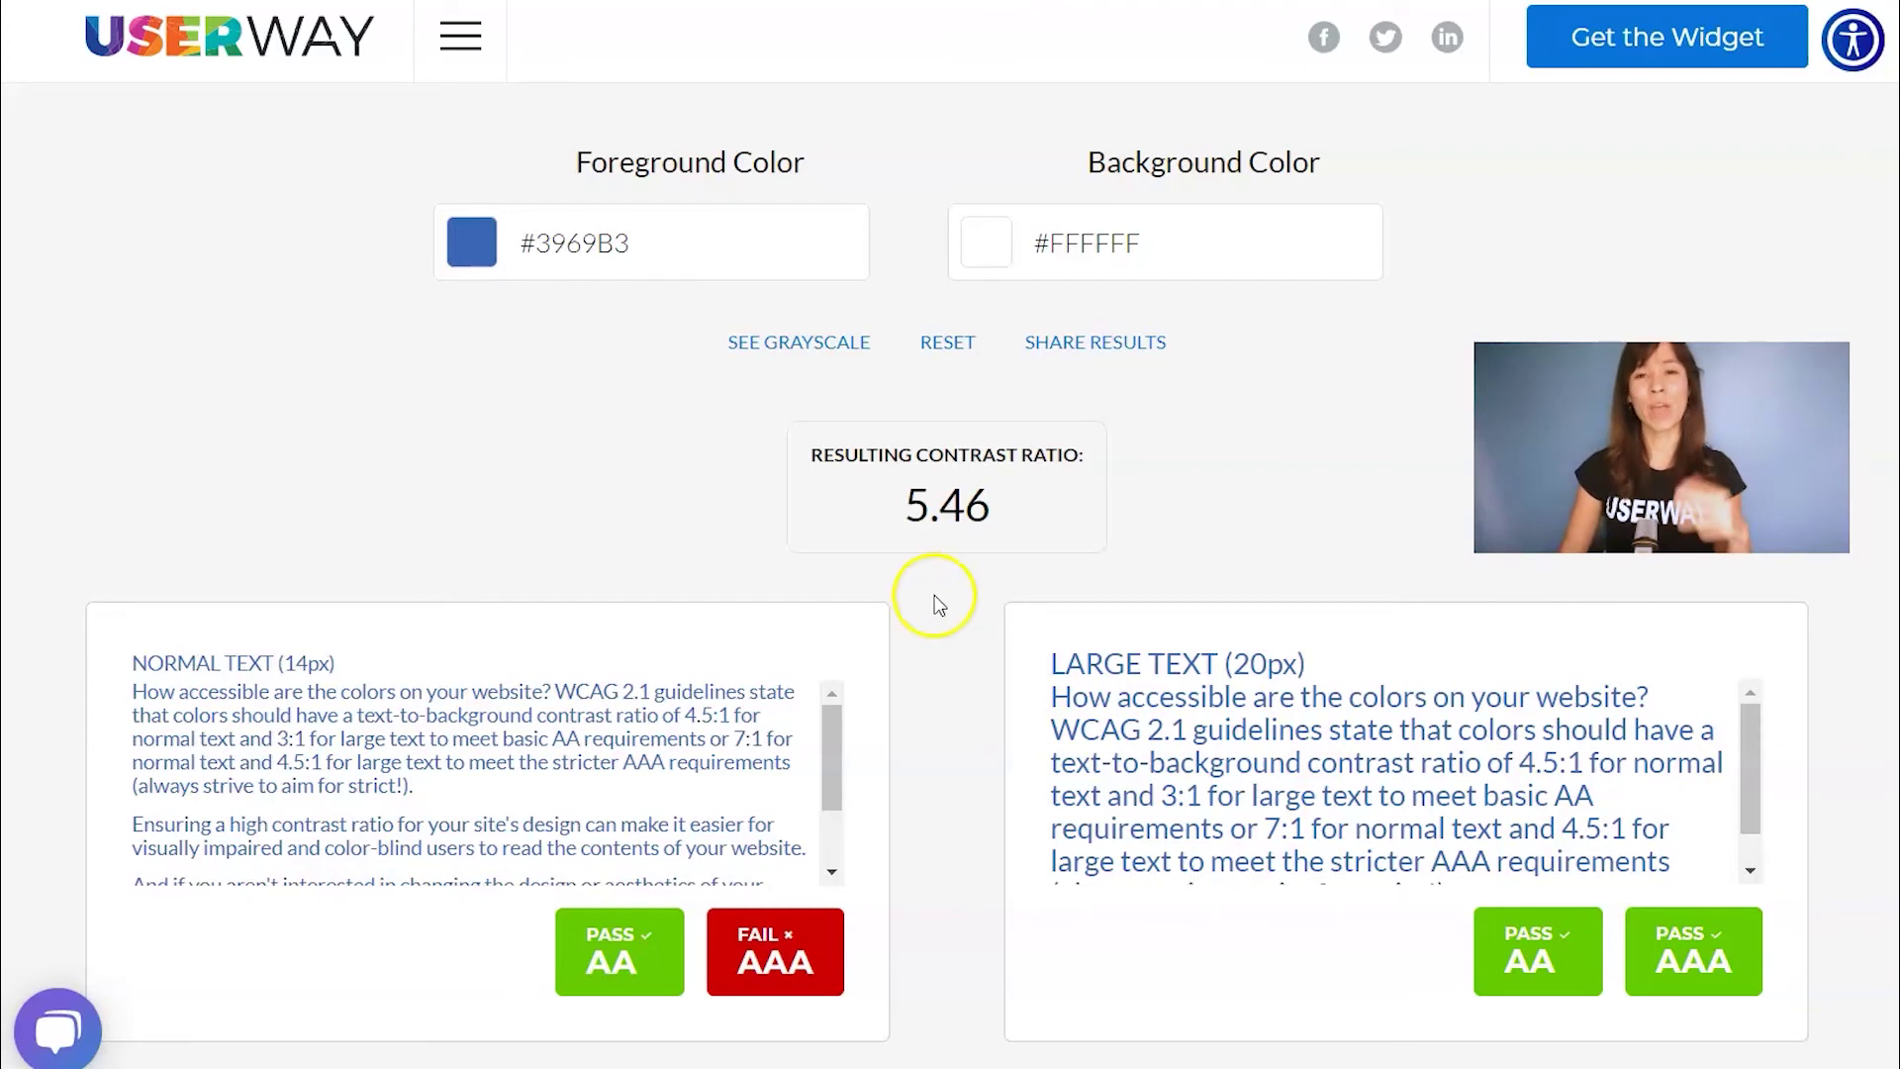
{"action": "left_click", "coordinate": [899, 579]}
{"action": "left_click", "coordinate": [835, 492]}
{"action": "left_click", "coordinate": [1017, 1014]}
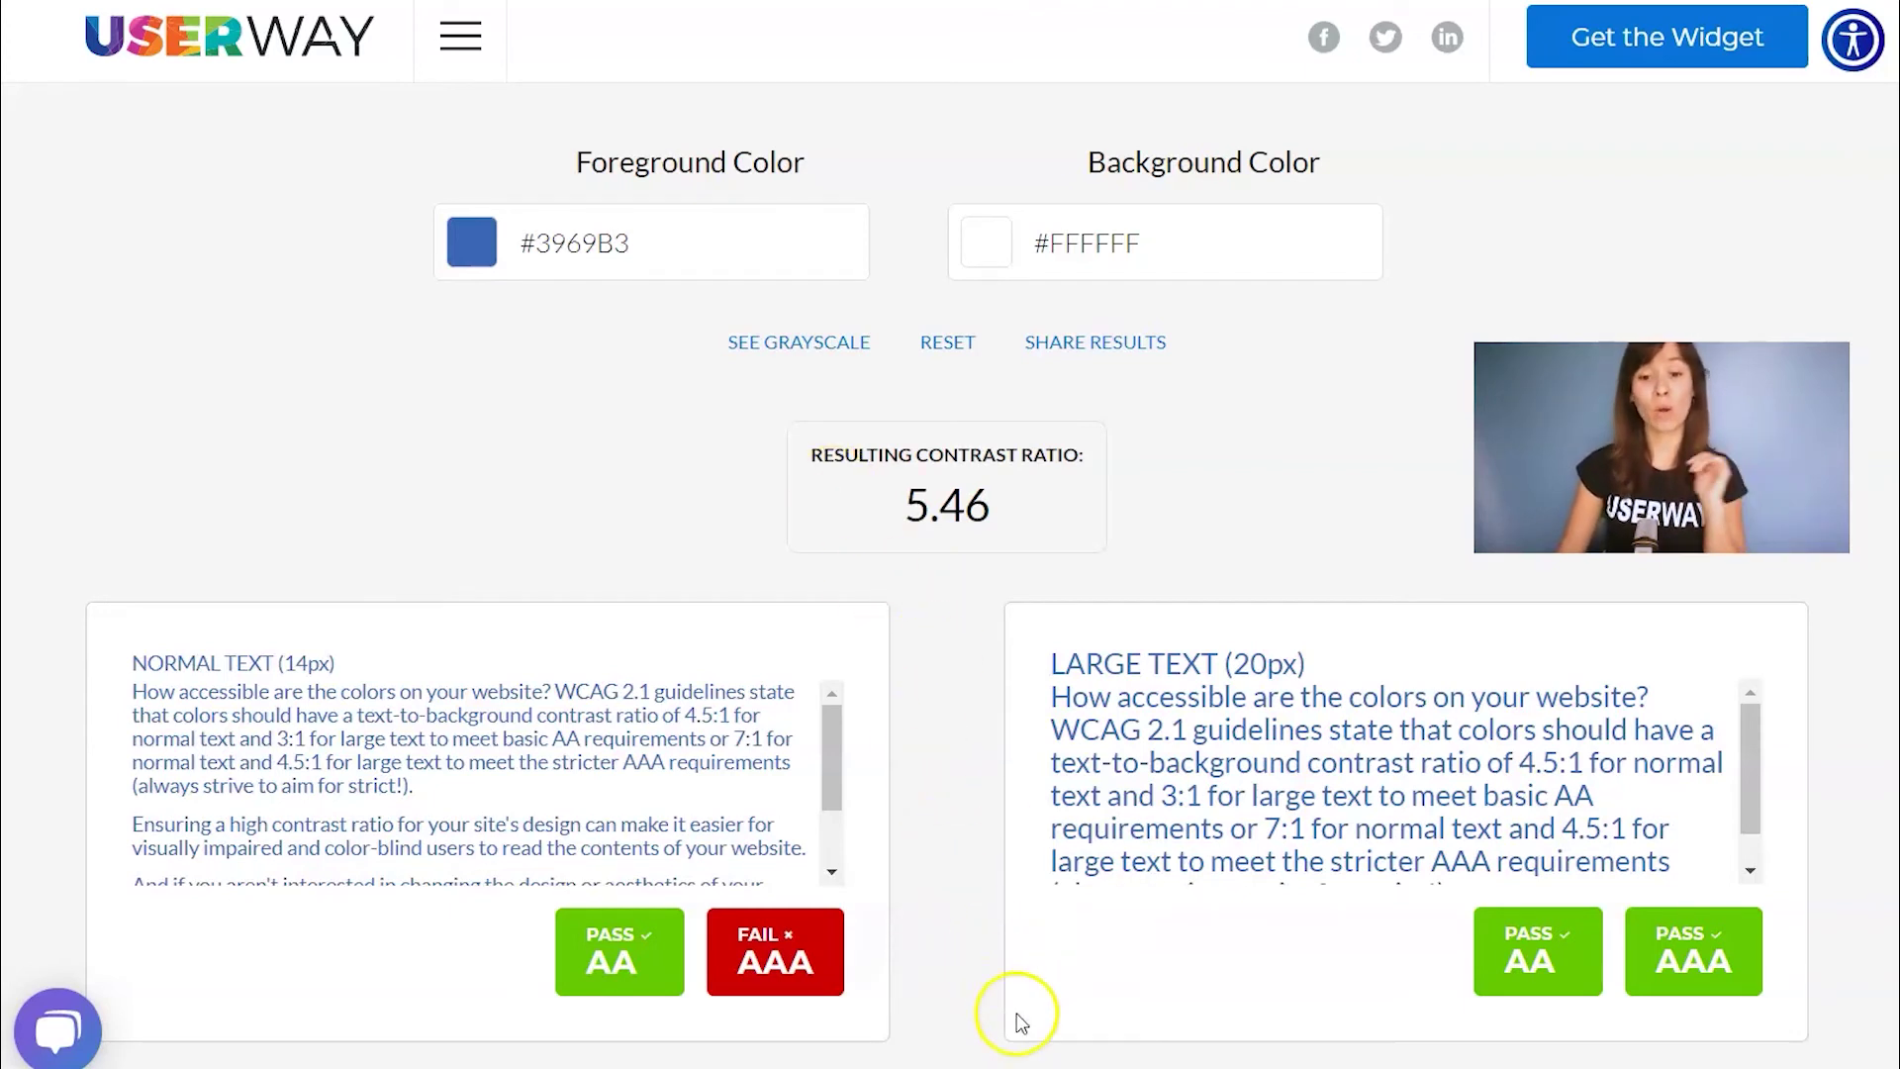
{"action": "left_click", "coordinate": [1123, 957]}
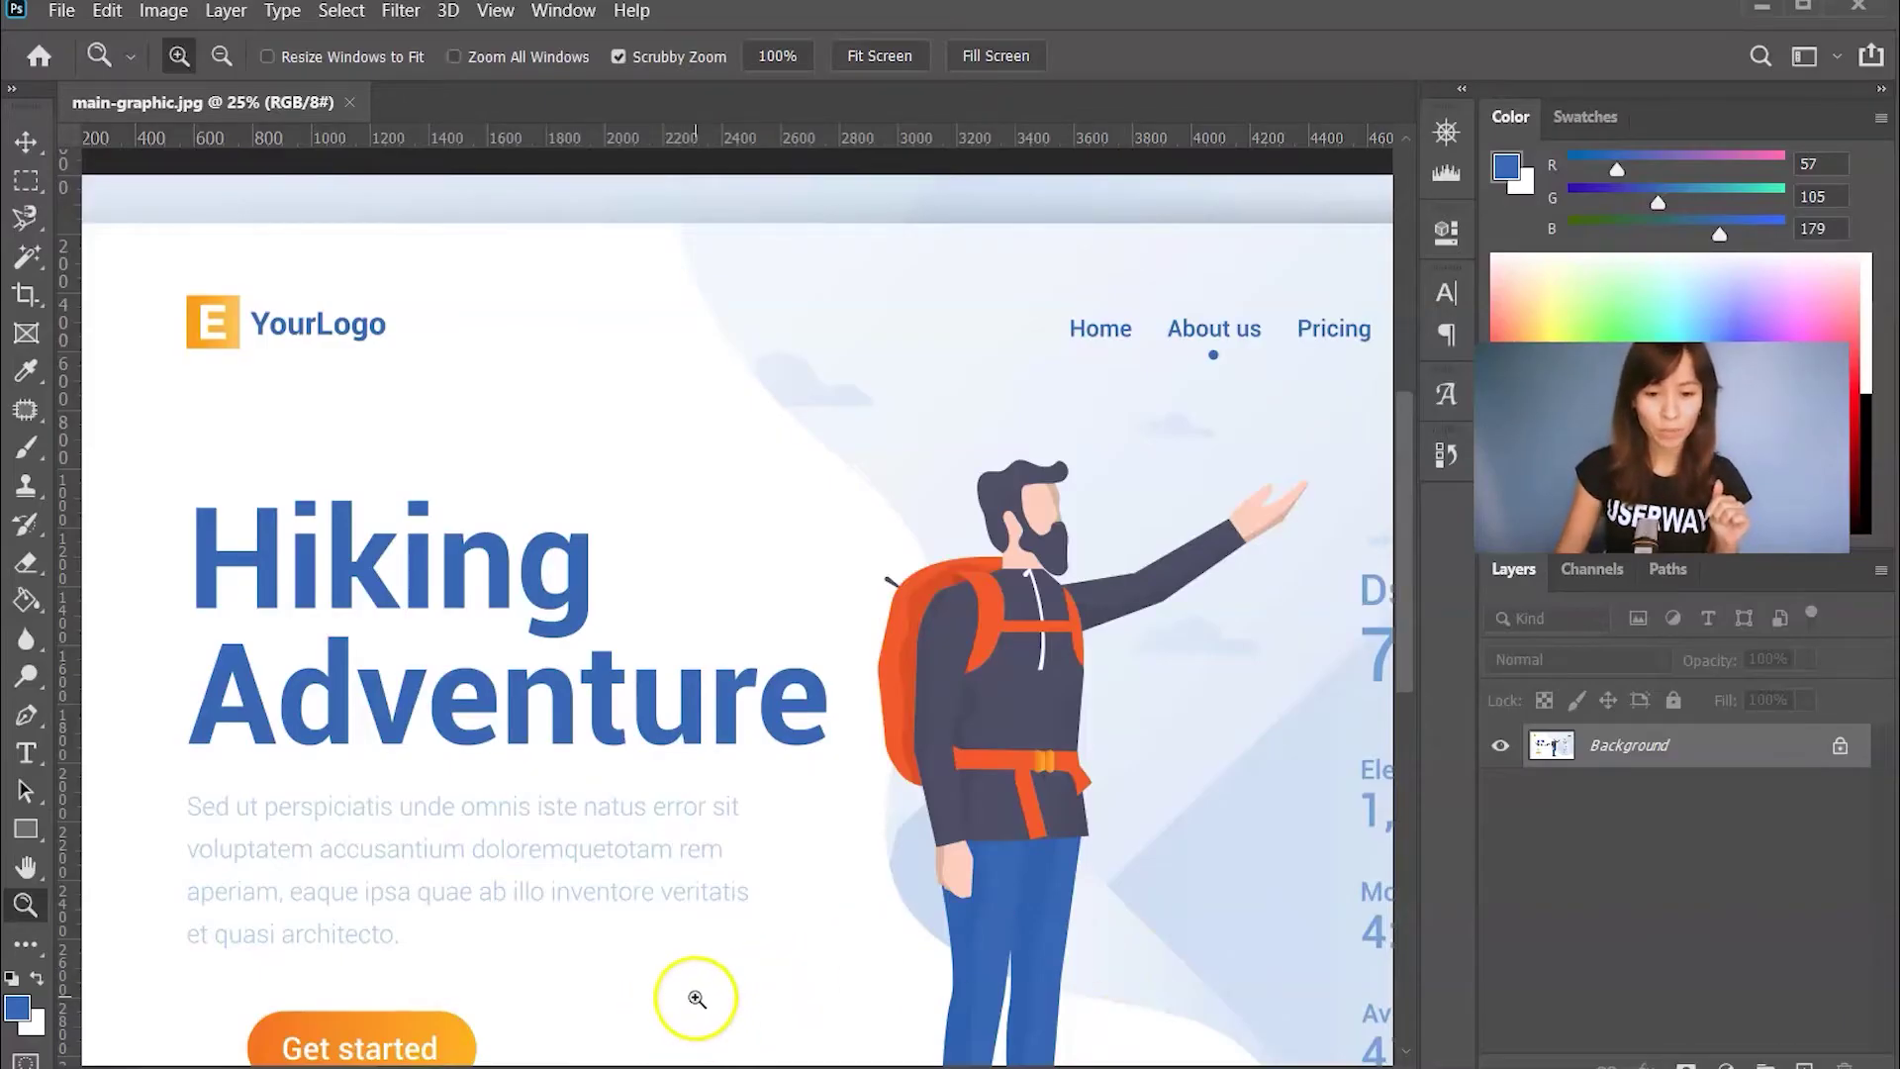
Zoom to the '7,8 mi' figure, eyedrop its light blue (R116 G162 B212), and copy the hex code.
{"action": "scroll", "coordinate": [692, 996], "scroll_direction": "right", "scroll_amount": 5}
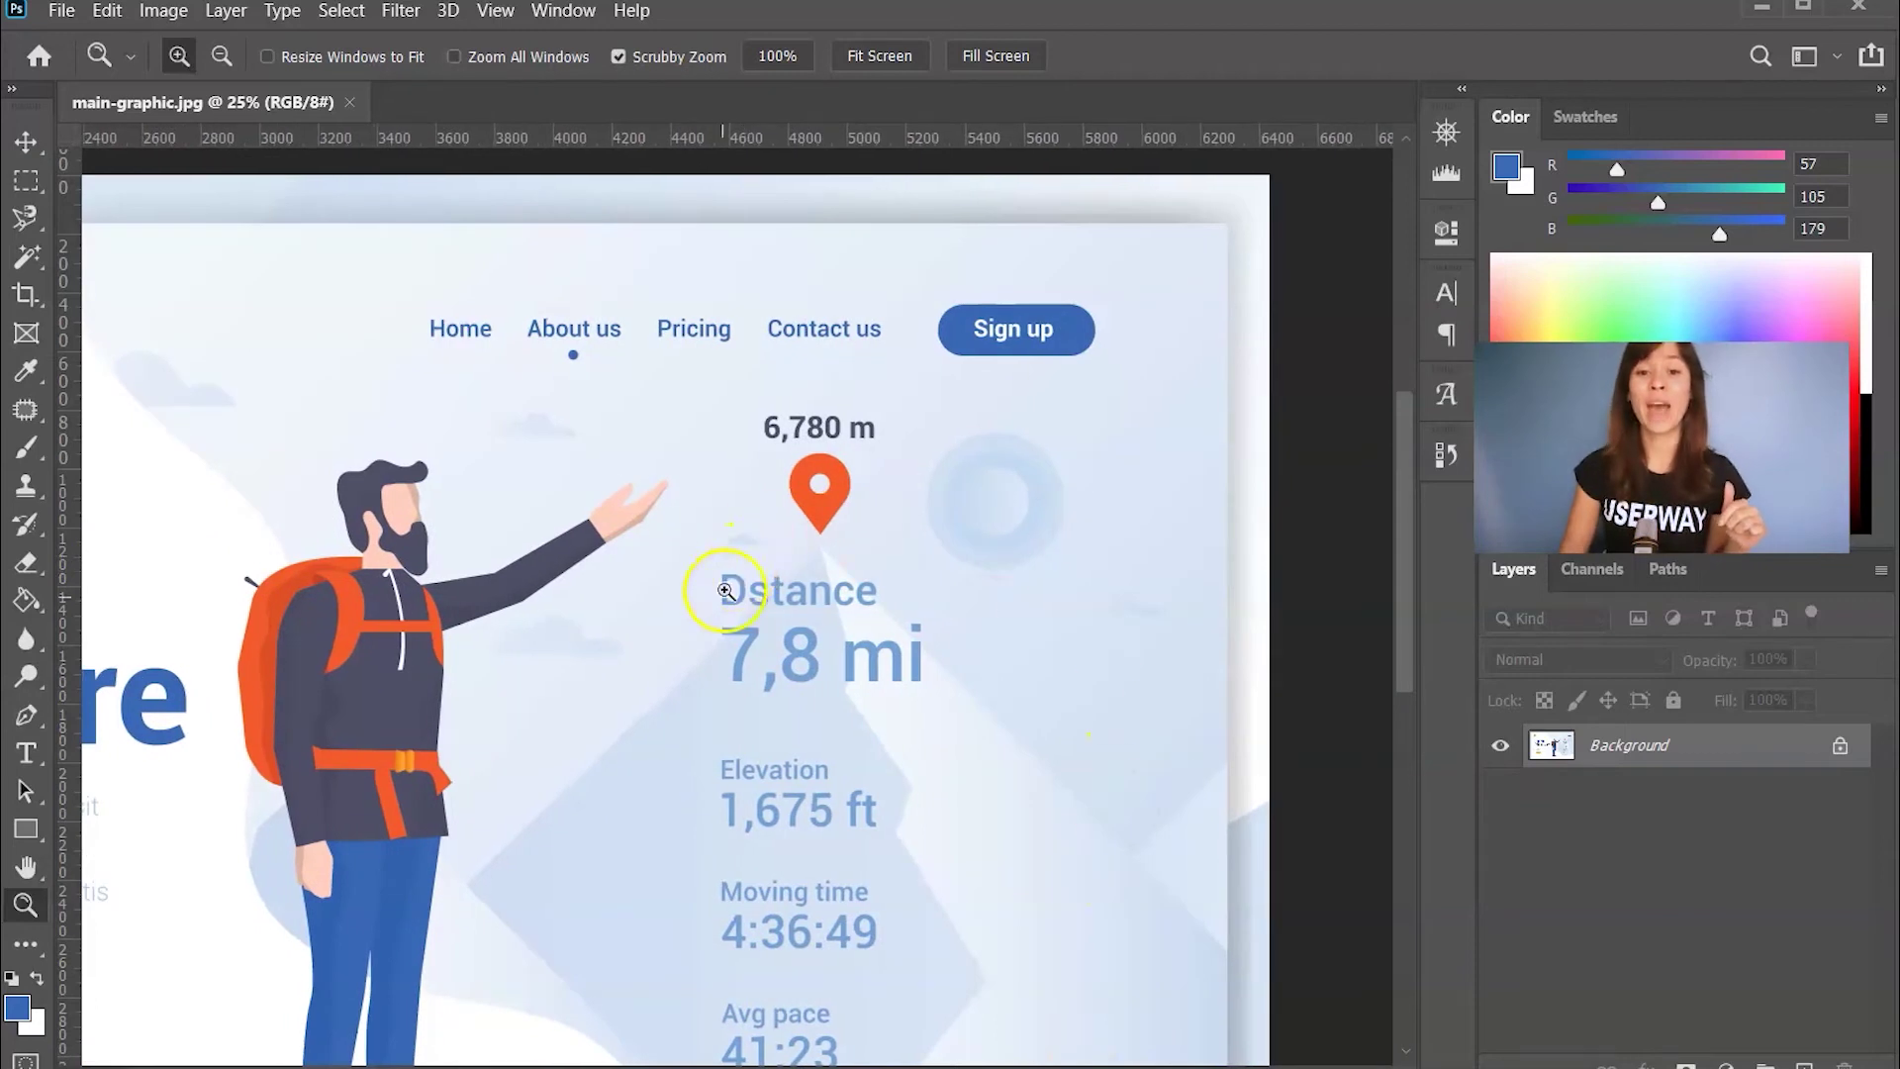
{"action": "left_click_drag", "start_coordinate": [776, 699], "coordinate": [812, 666]}
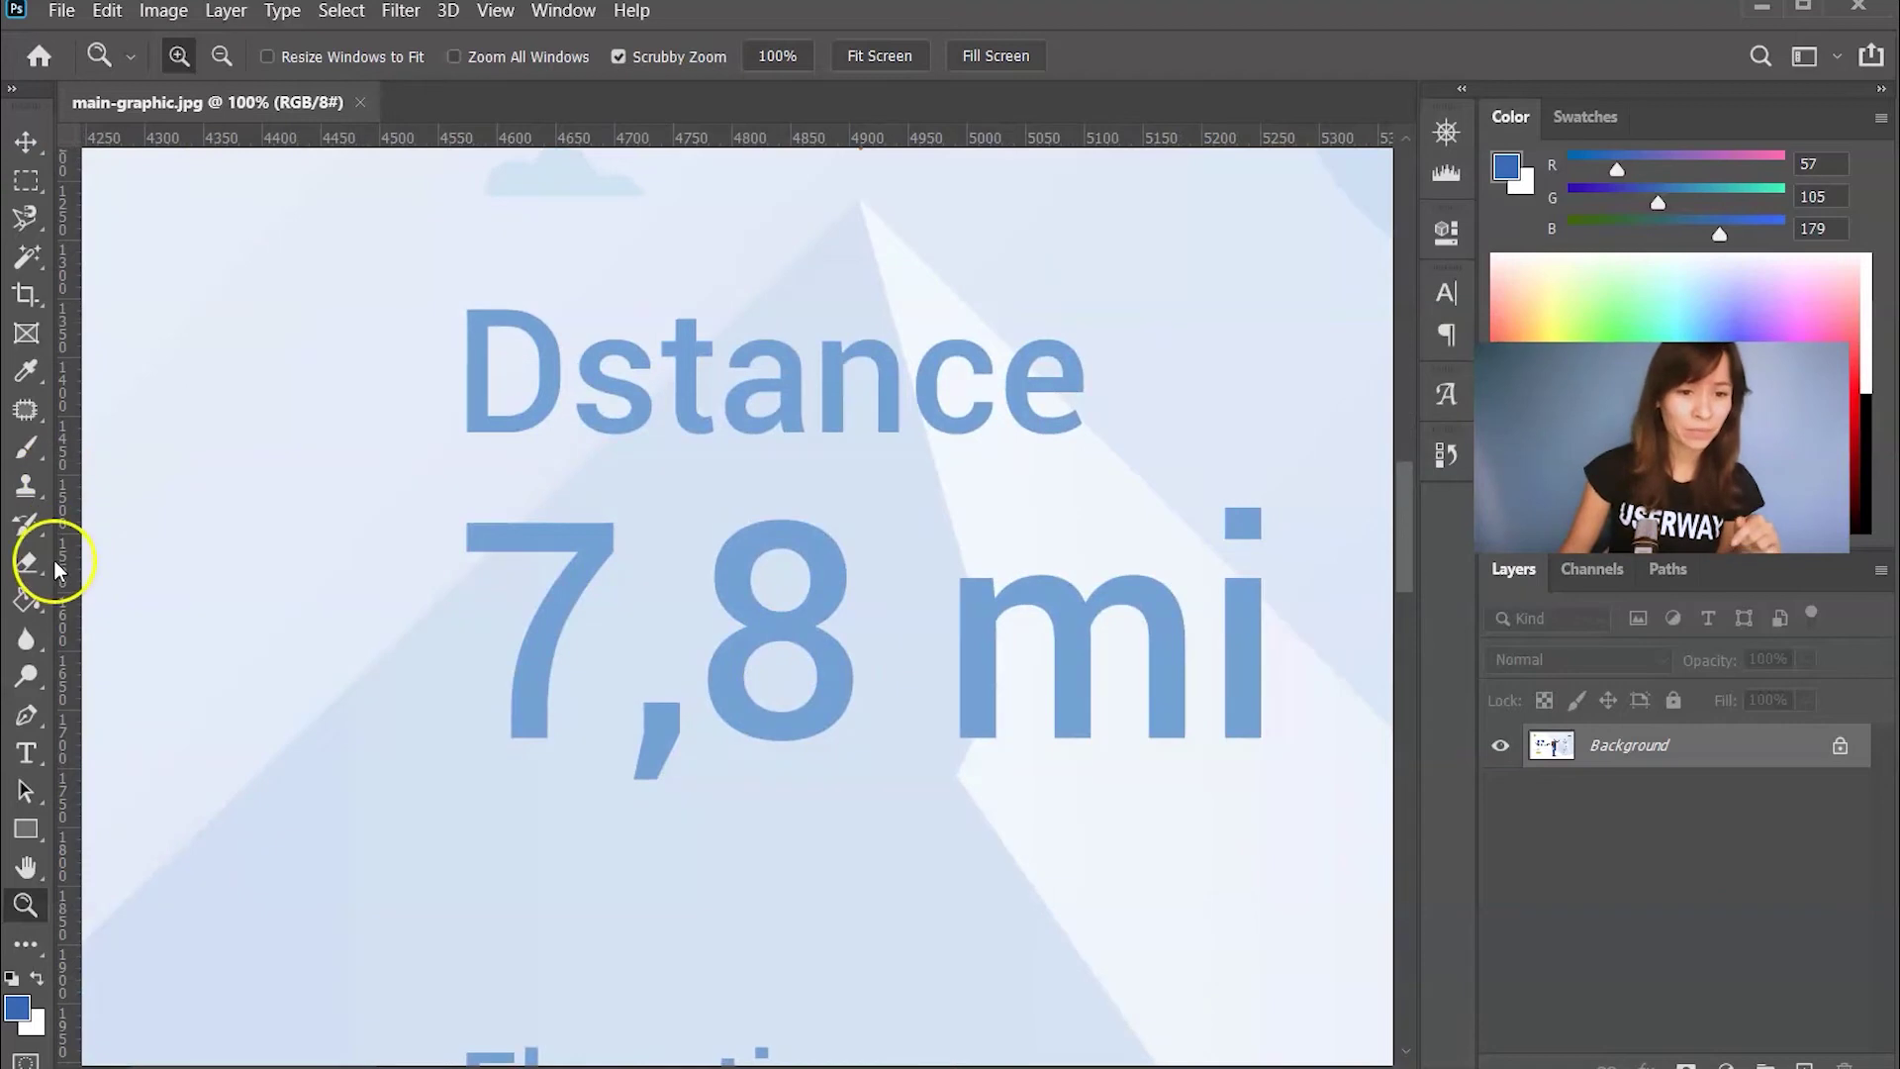
{"action": "left_click", "coordinate": [26, 371]}
{"action": "left_click", "coordinate": [604, 544]}
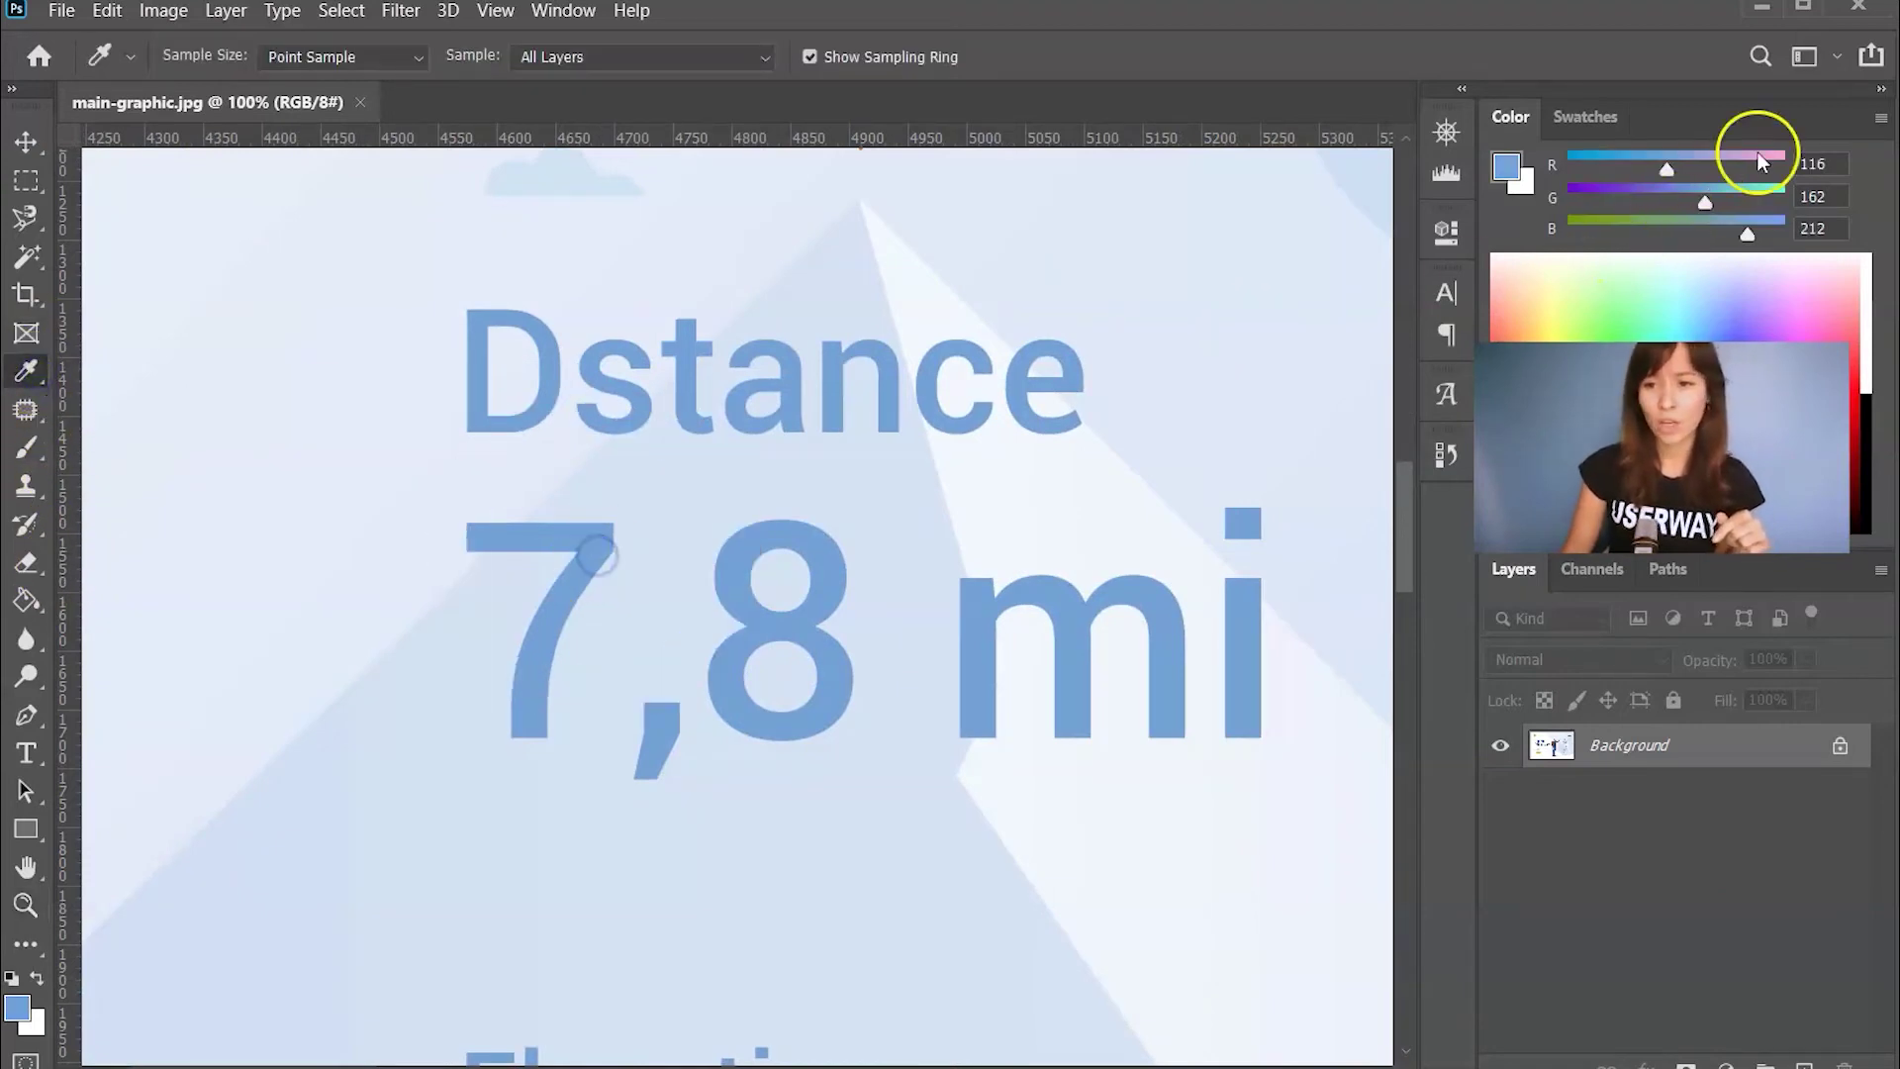
{"action": "left_click", "coordinate": [1882, 118]}
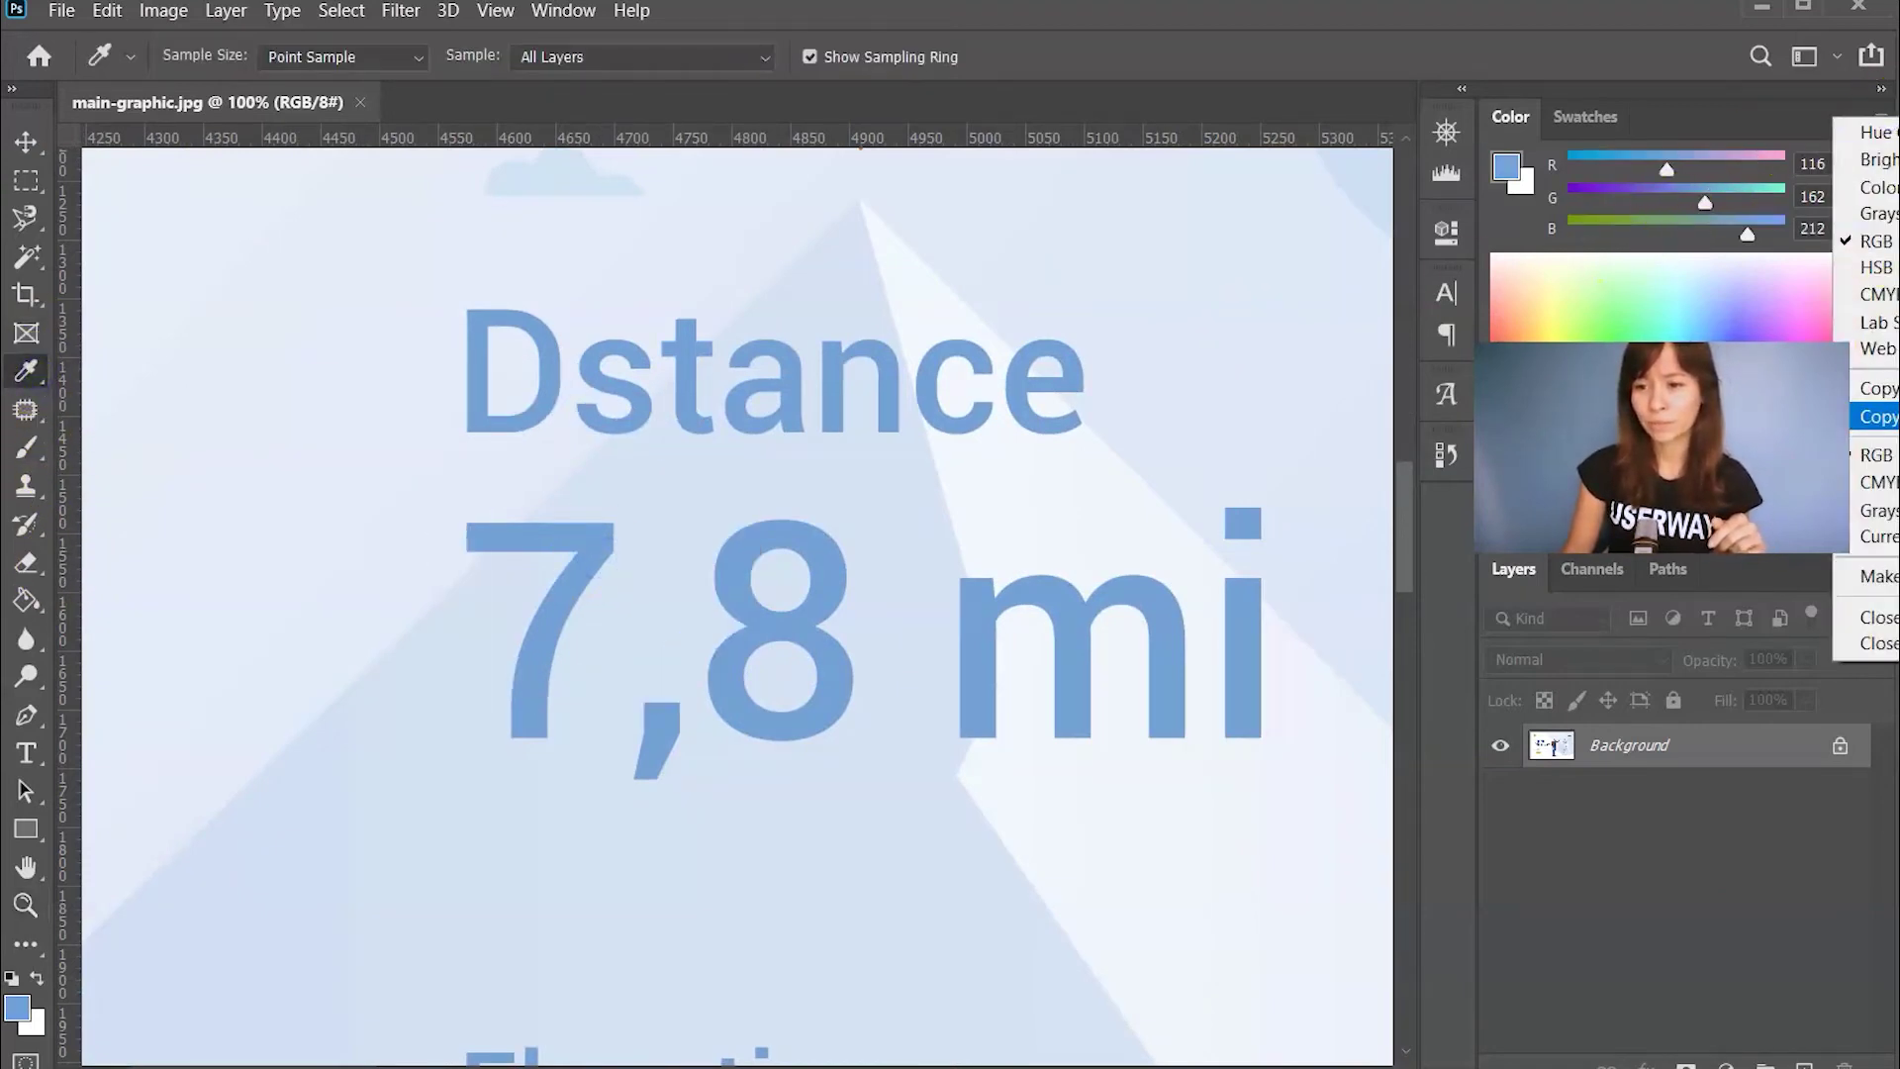
{"action": "left_click", "coordinate": [1878, 417]}
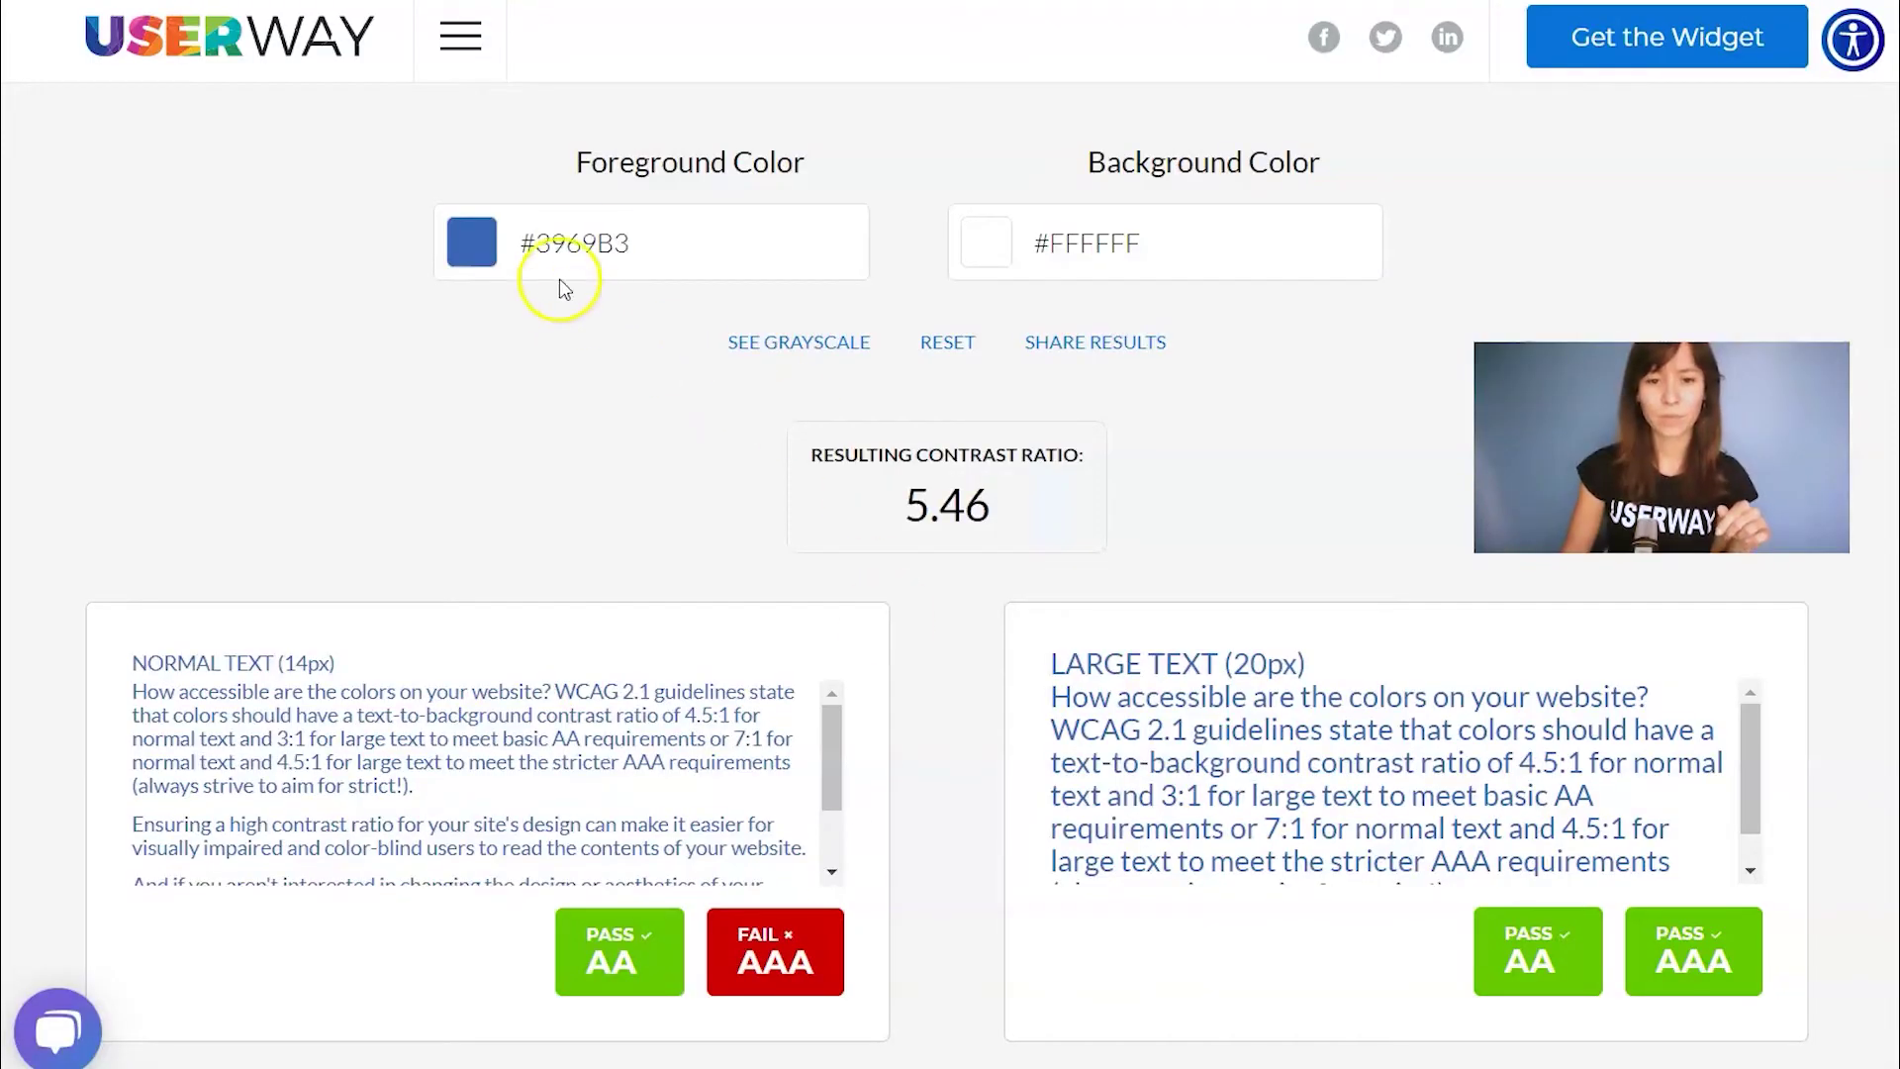
Paste #74A2D4 as foreground, then eyedrop and copy the mockup's light blue background hex.
{"action": "left_click", "coordinate": [584, 242]}
{"action": "double_click", "coordinate": [552, 529]}
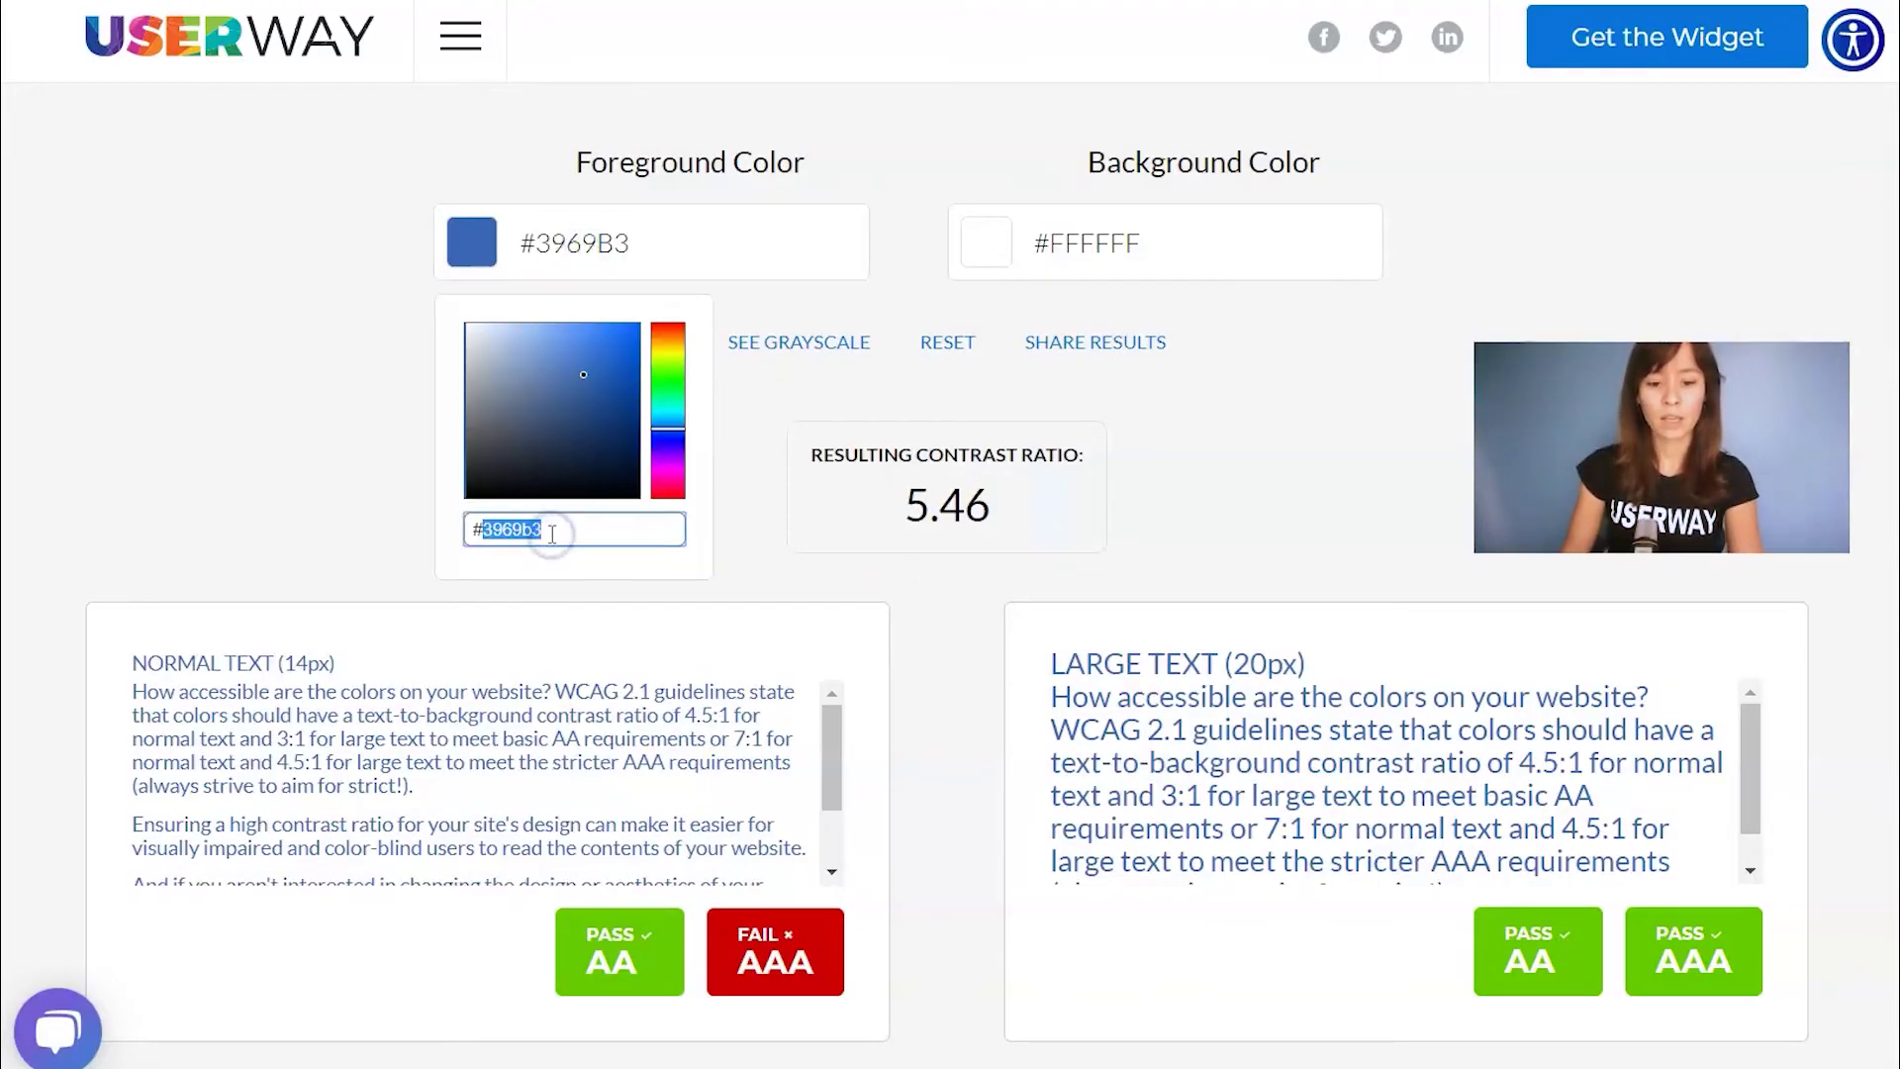
{"action": "key", "text": "ctrl+v"}
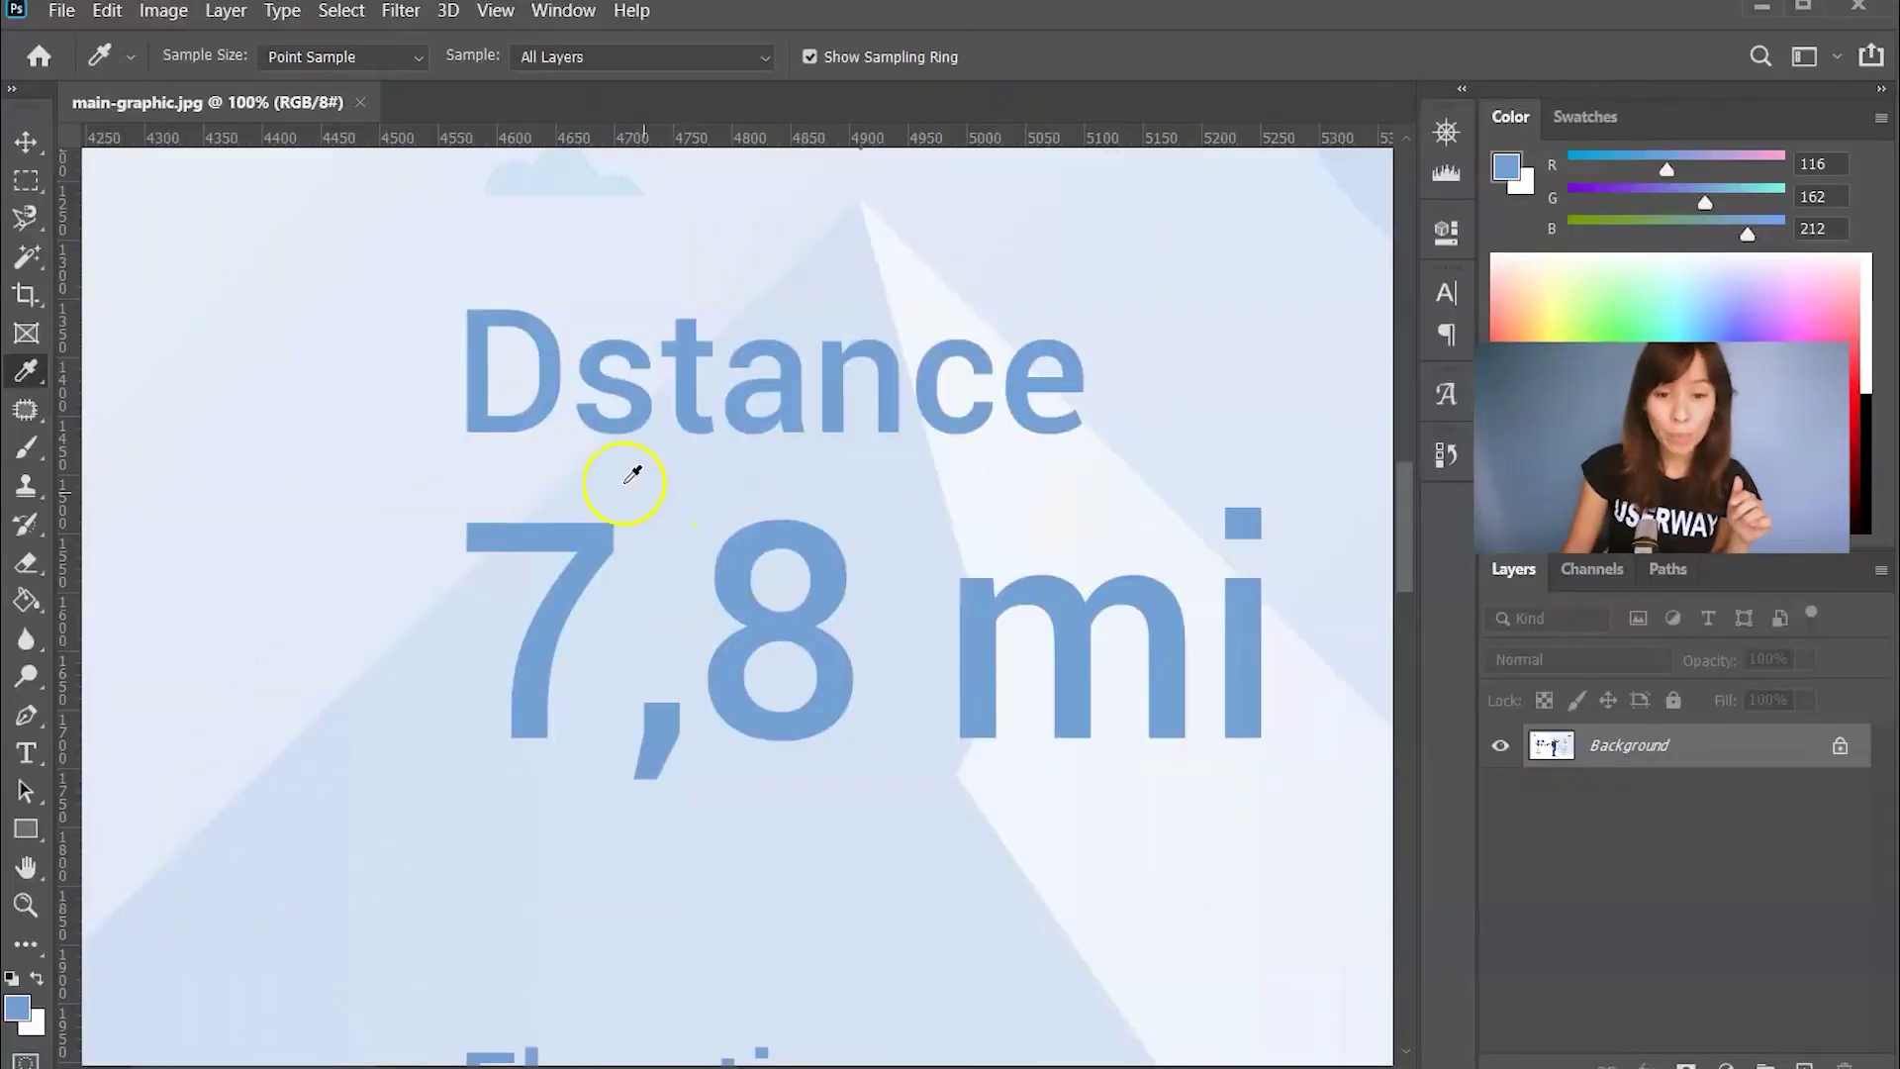
{"action": "left_click", "coordinate": [679, 478]}
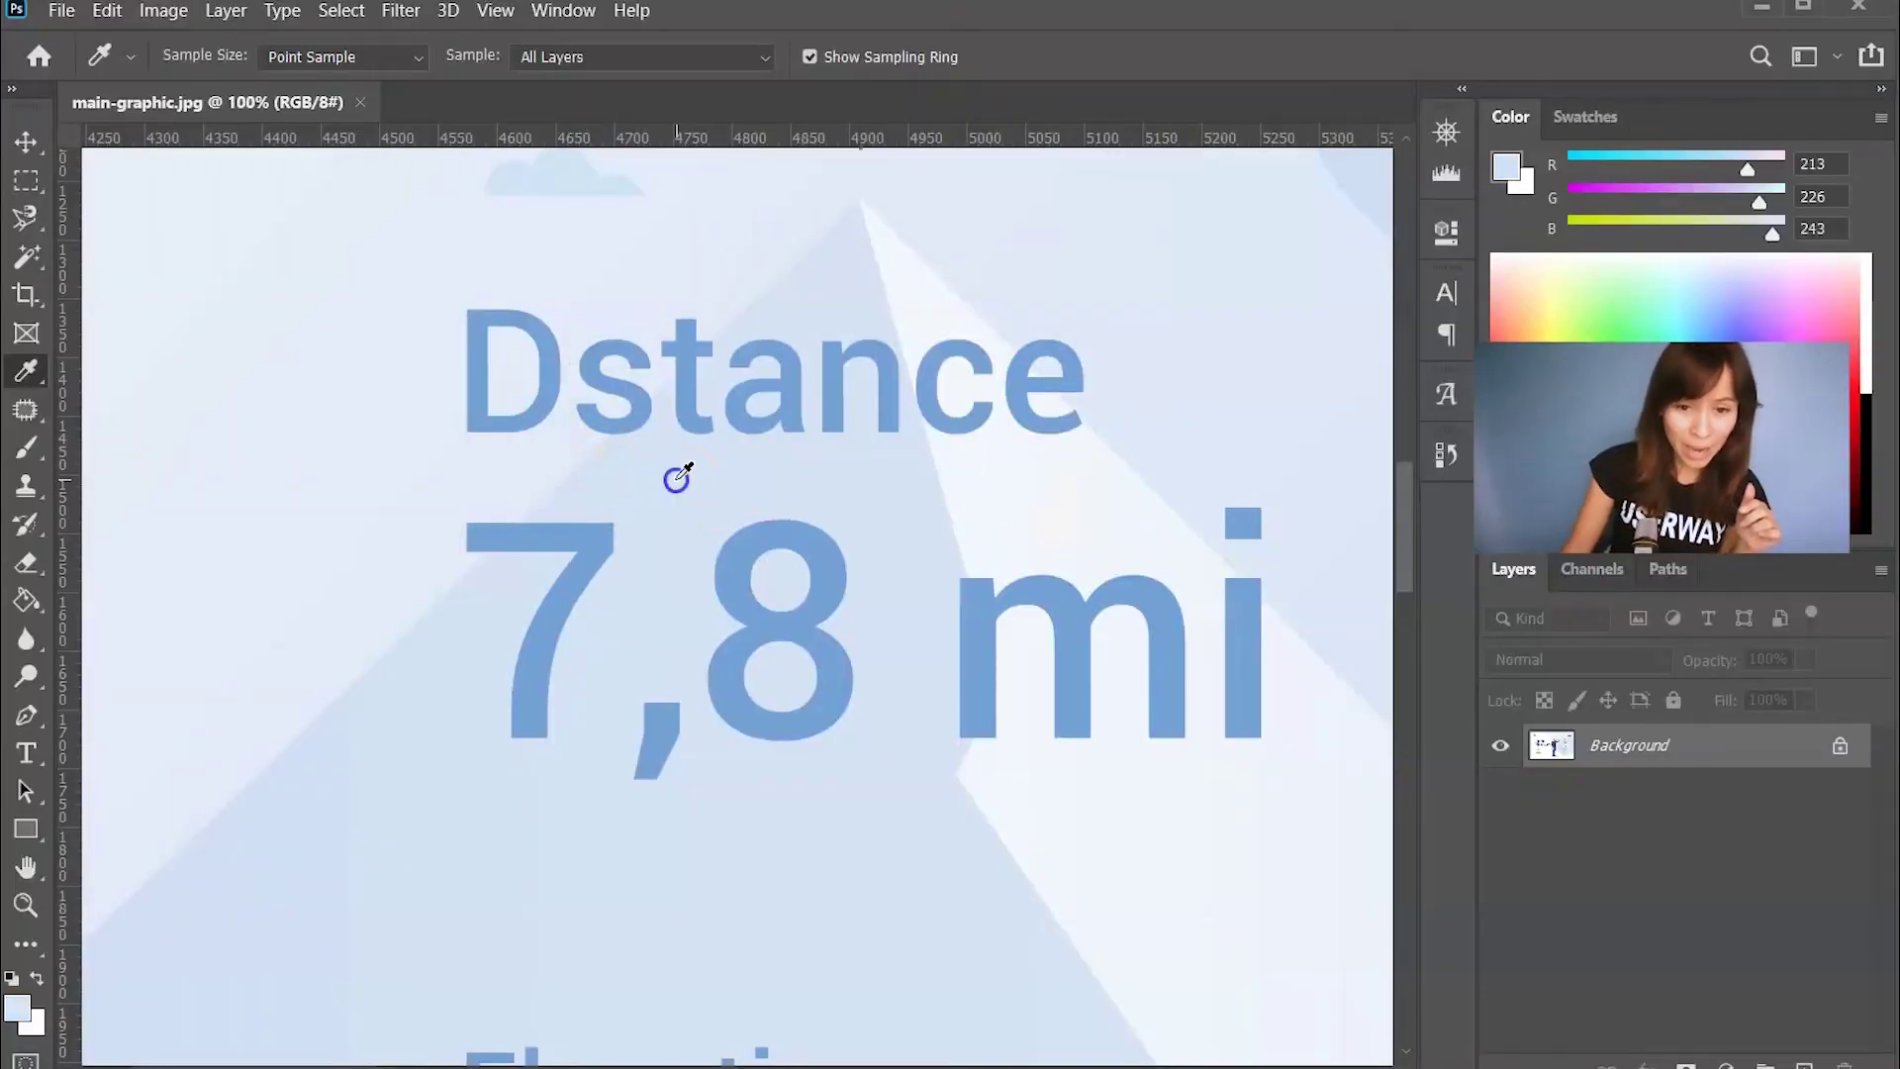
{"action": "left_click", "coordinate": [1880, 118]}
{"action": "left_click", "coordinate": [1880, 428]}
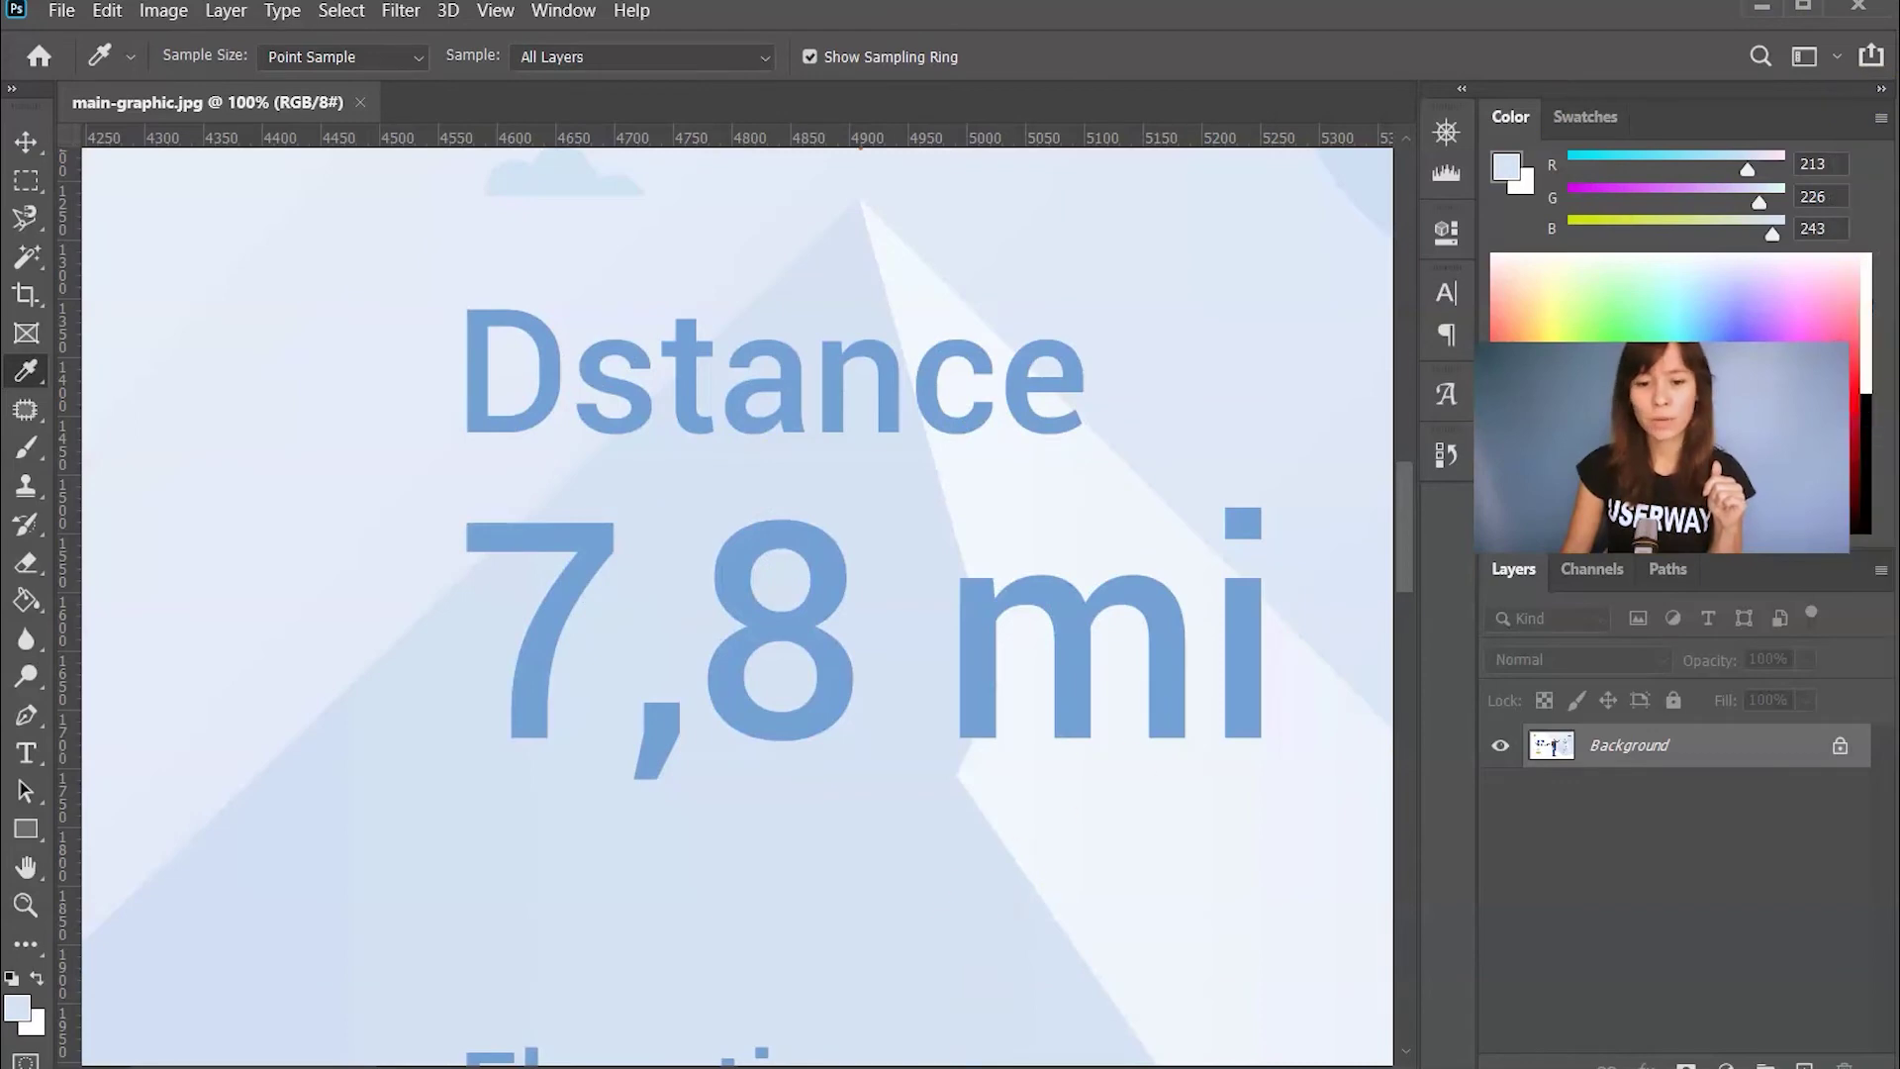
Paste #D5E2F3 as the background, giving a 2.04 ratio that fails AA and AAA.
{"action": "left_click", "coordinate": [1762, 8]}
{"action": "left_click", "coordinate": [1200, 223]}
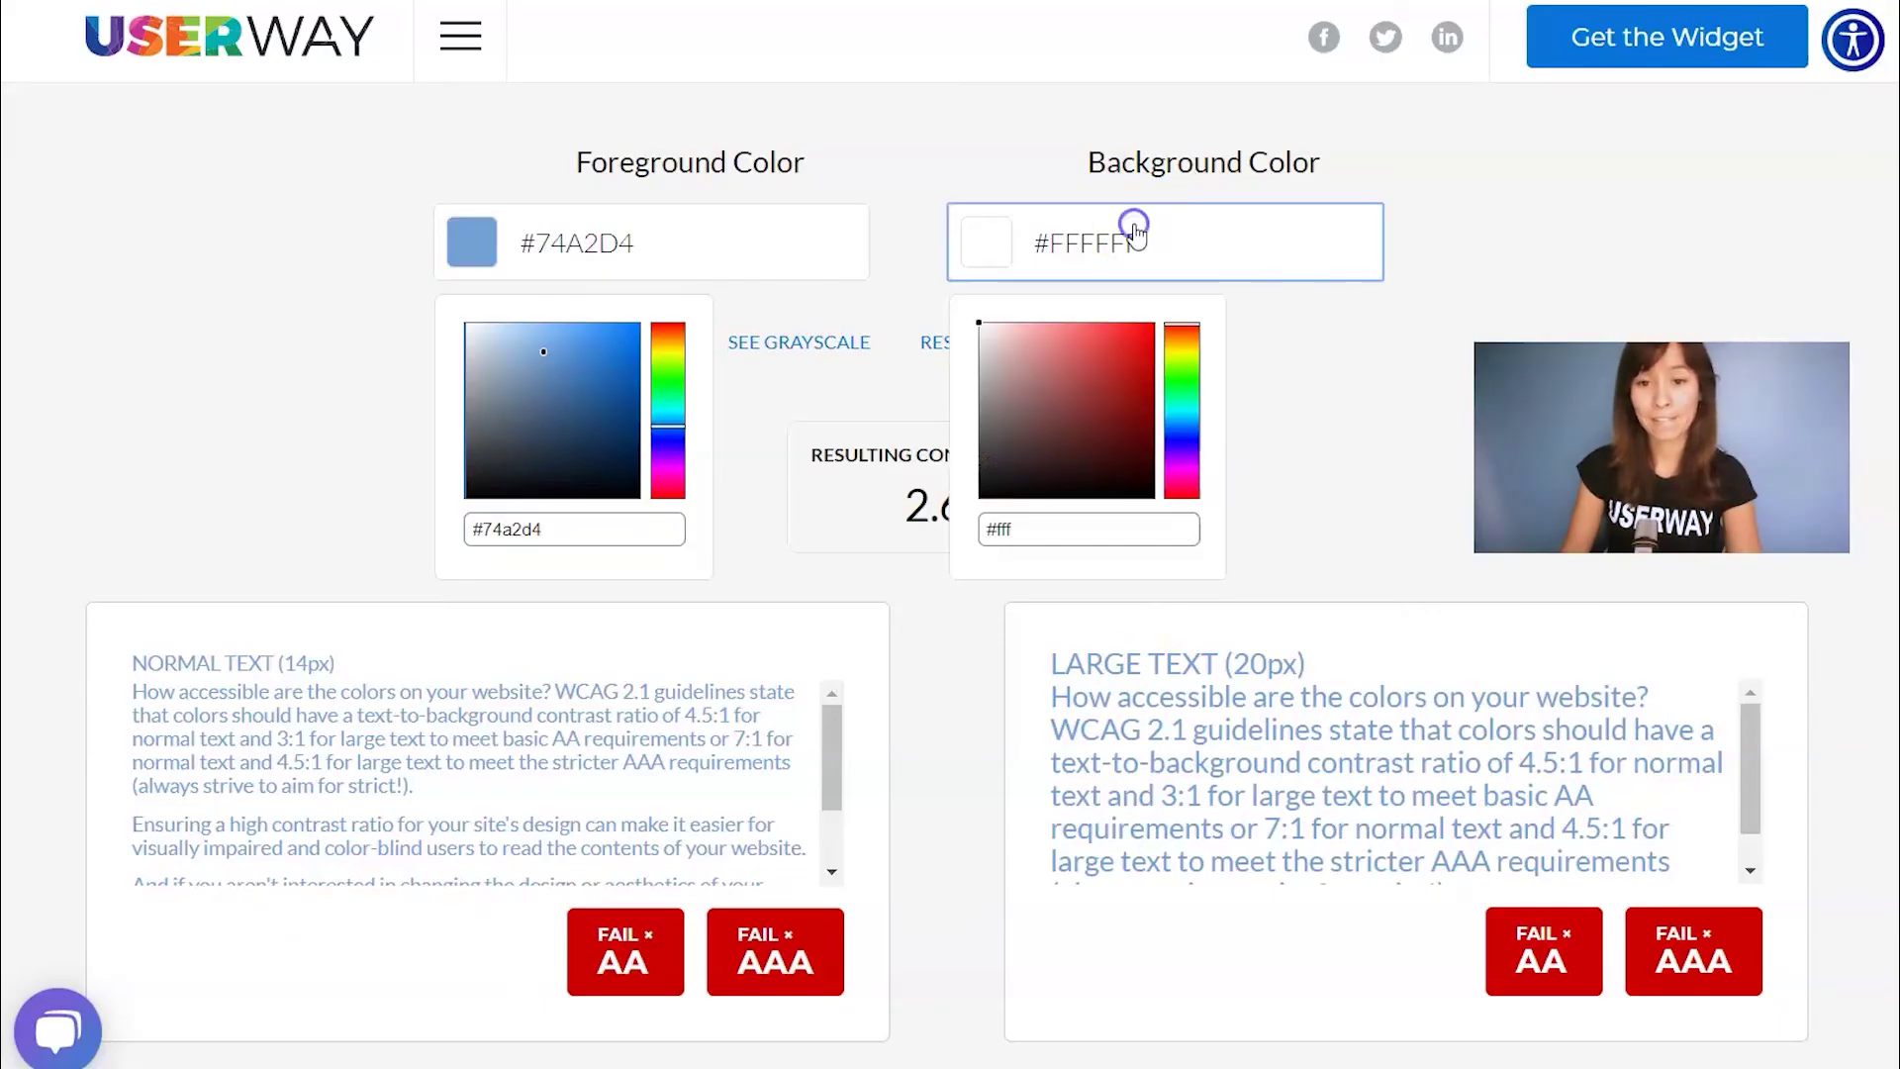
{"action": "left_click", "coordinate": [1039, 534]}
{"action": "double_click", "coordinate": [1040, 533]}
{"action": "key", "text": "ctrl+v"}
{"action": "left_click", "coordinate": [1350, 429]}
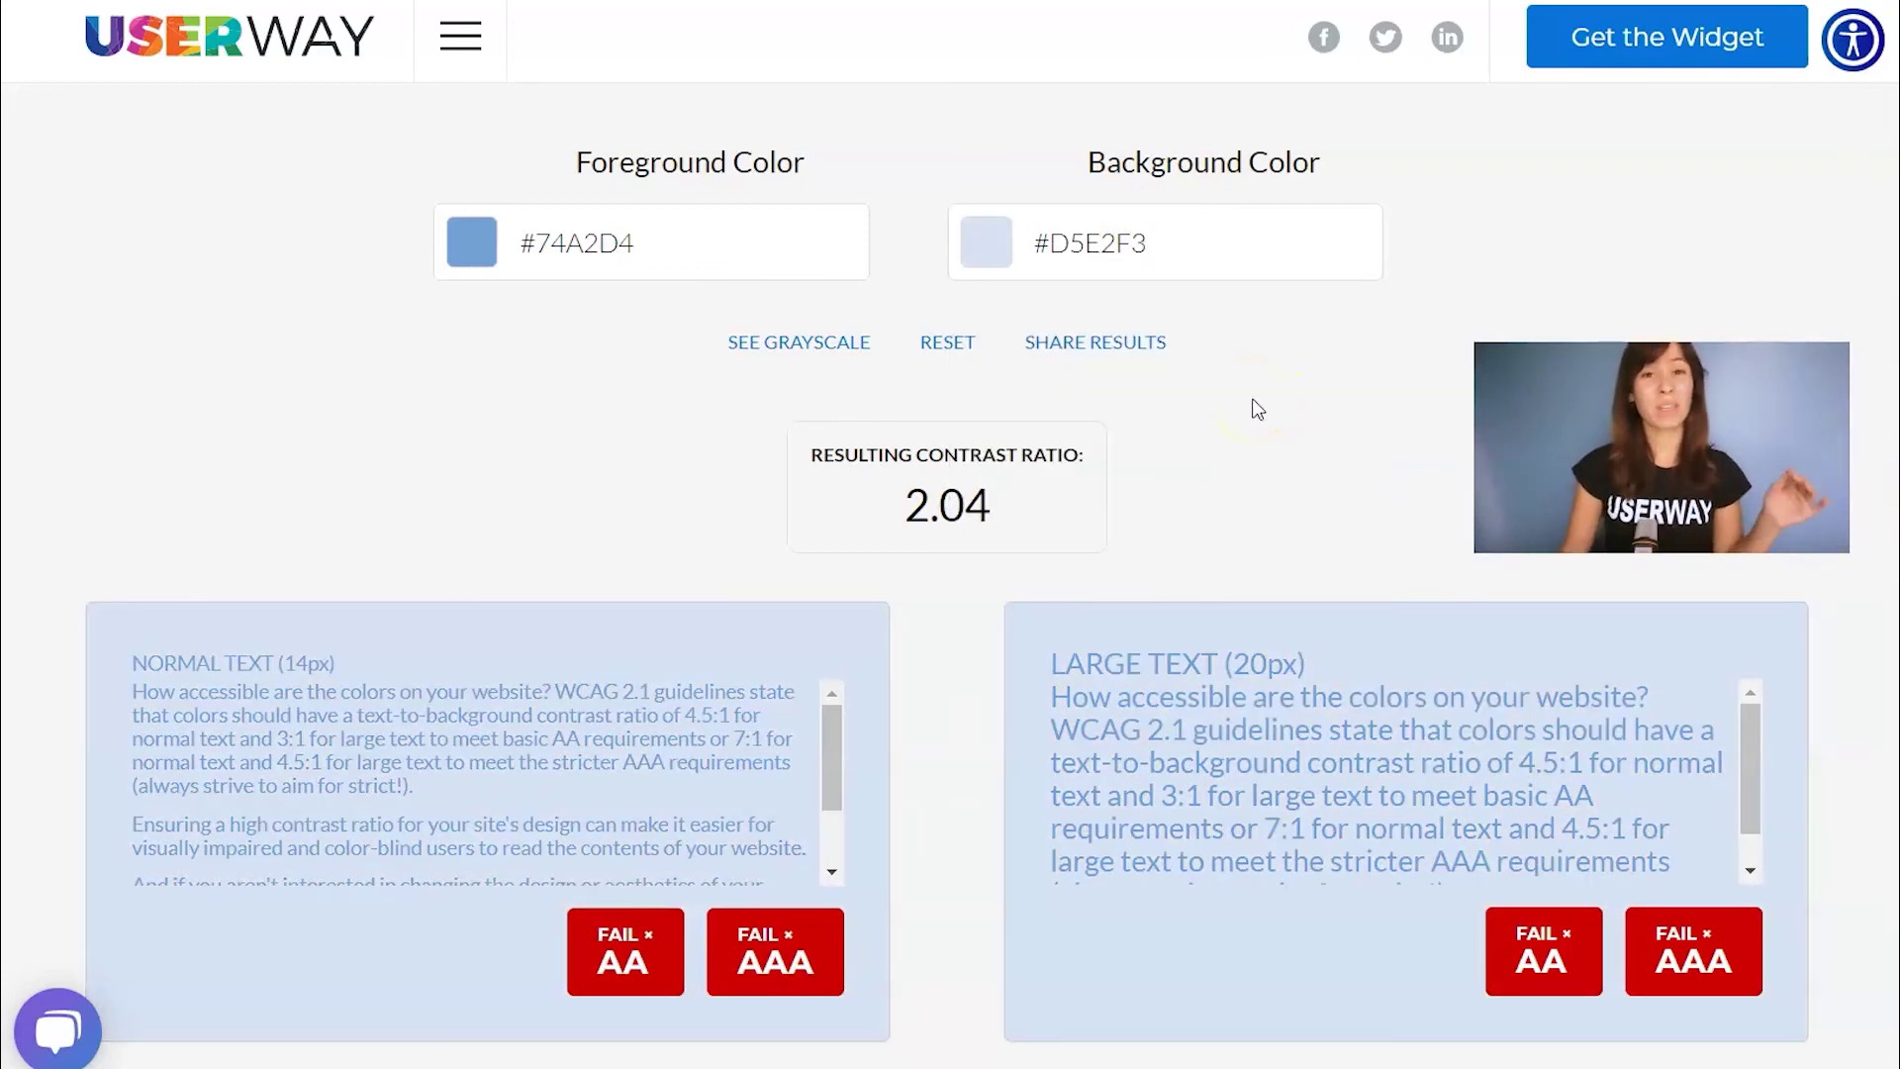
{"action": "left_click", "coordinate": [1168, 433]}
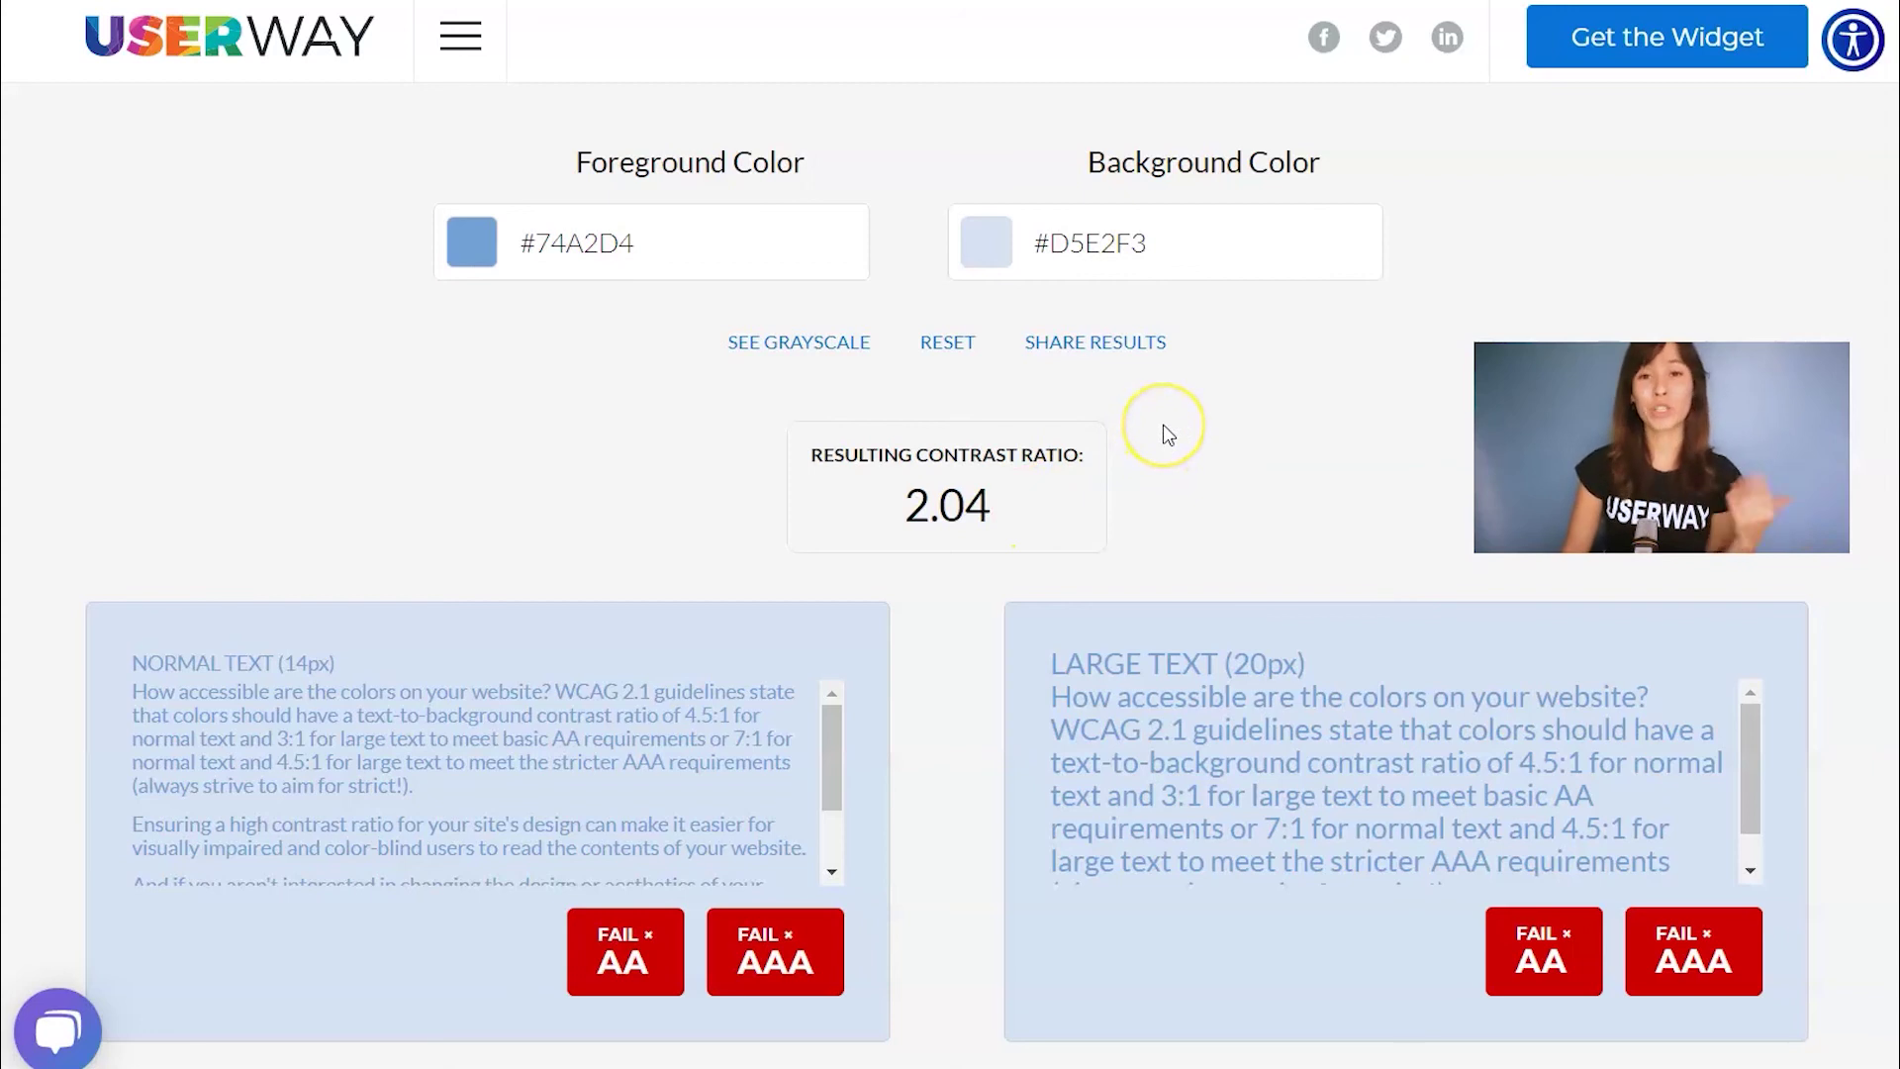
{"action": "left_click_drag", "start_coordinate": [1167, 433], "coordinate": [1107, 353]}
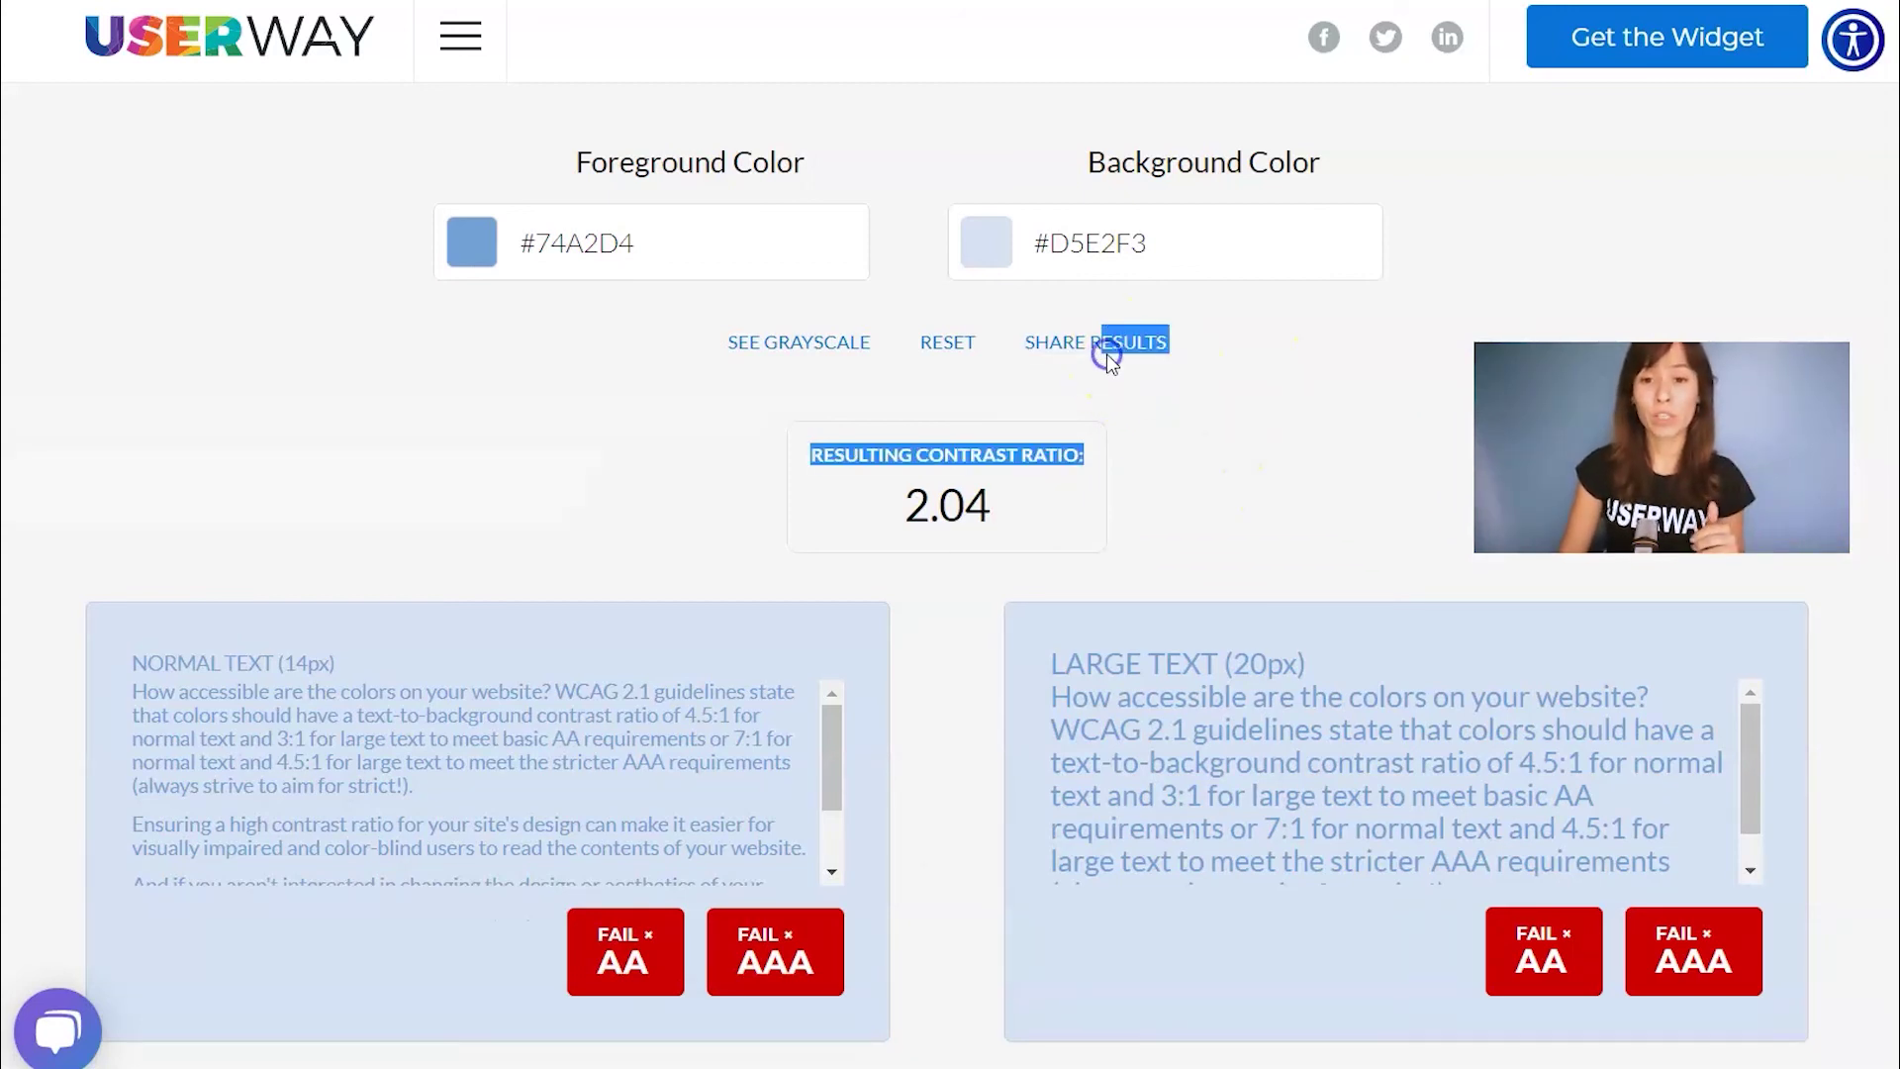
Open the Share Results form to e-mail the 2.04 contrast result to up to ten addresses.
{"action": "left_click", "coordinate": [1106, 354]}
{"action": "left_click", "coordinate": [1250, 341]}
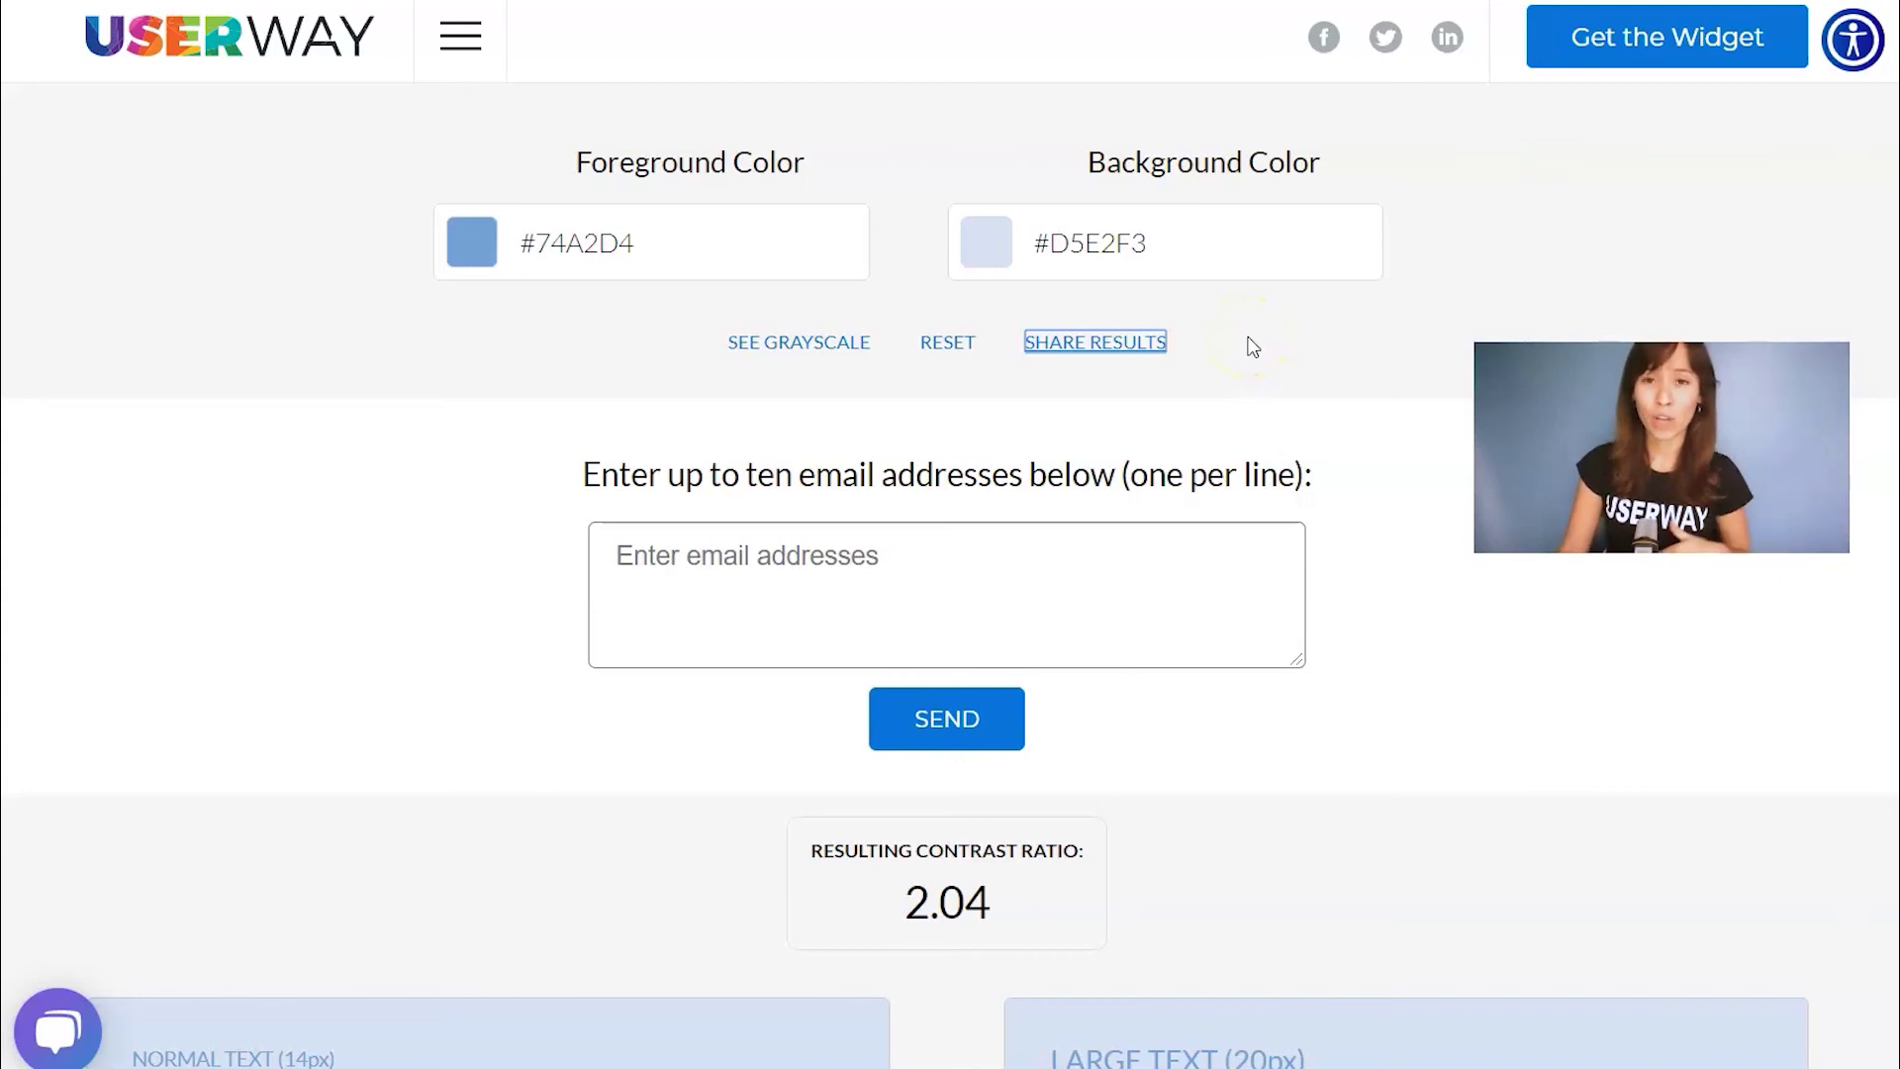